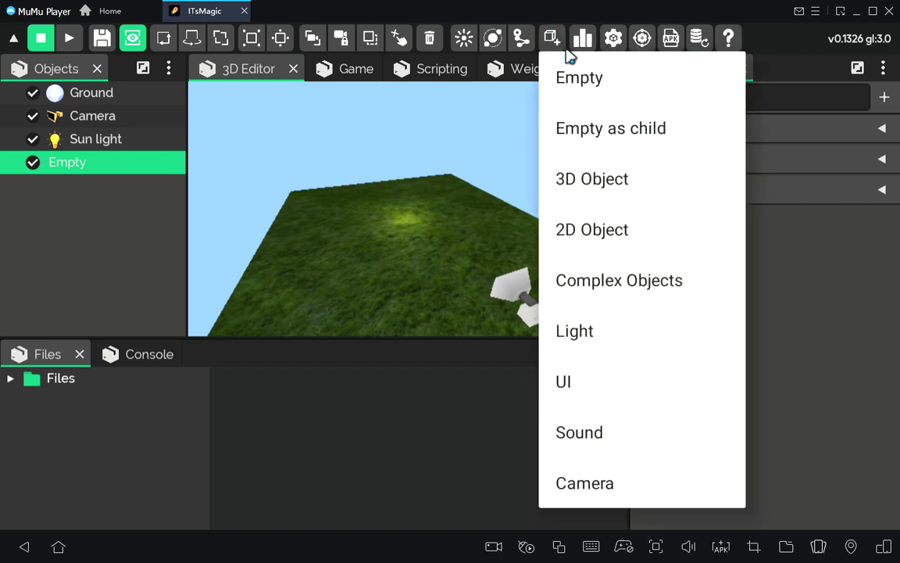
Step: Add an empty object and rename the two empties joint1 and joint2
{"action": "left_click", "coordinate": [592, 85]}
{"action": "left_click", "coordinate": [88, 166]}
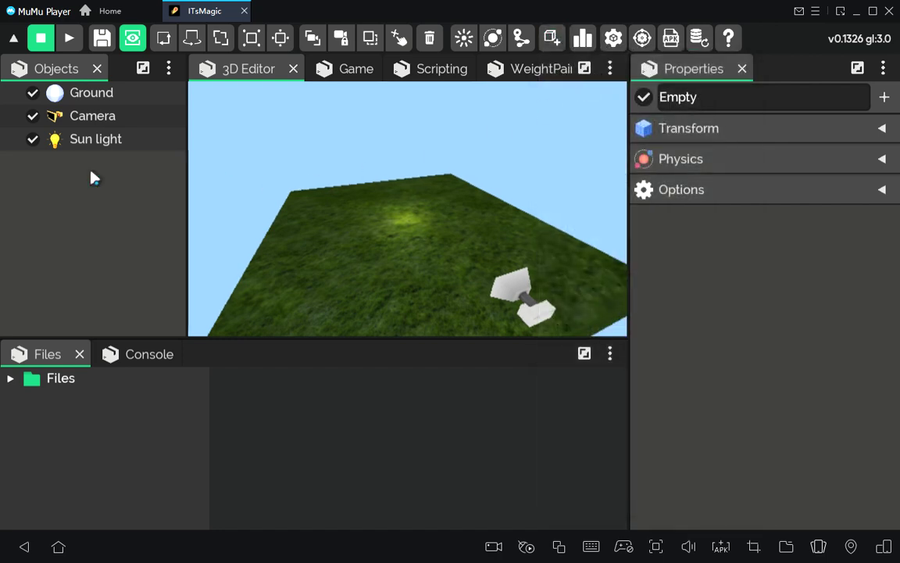
{"action": "double_click", "coordinate": [702, 99]}
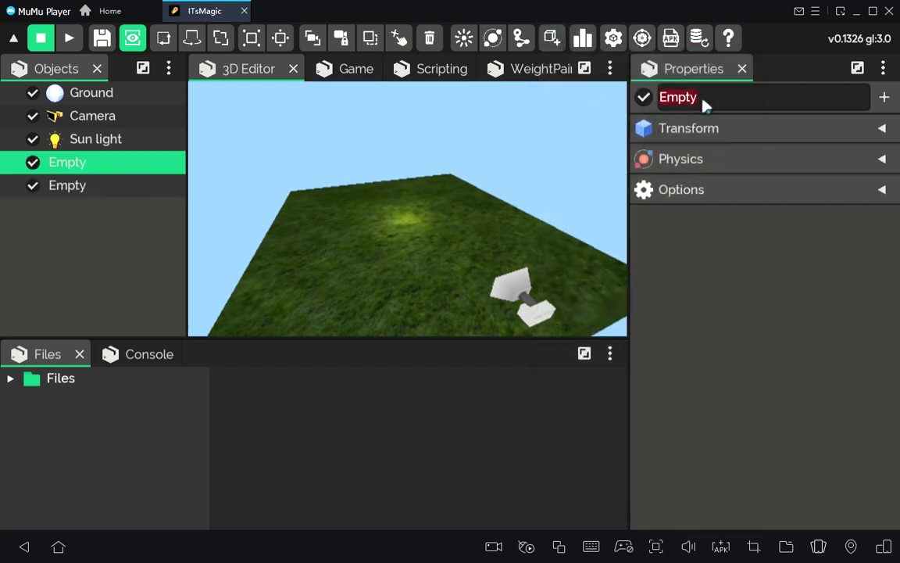
{"action": "type", "text": "joint1"}
{"action": "left_click", "coordinate": [78, 195]}
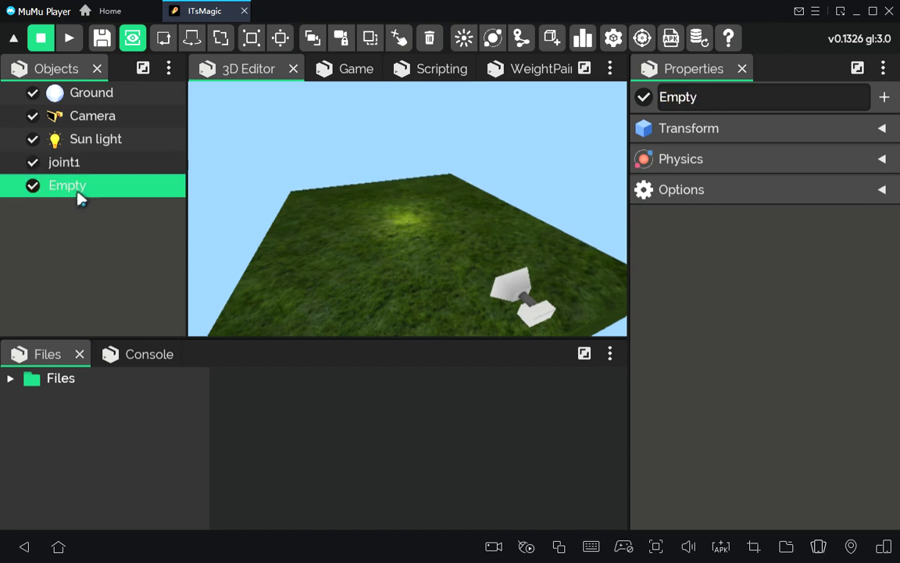
{"action": "left_click", "coordinate": [691, 100]}
{"action": "type", "text": "joint2"}
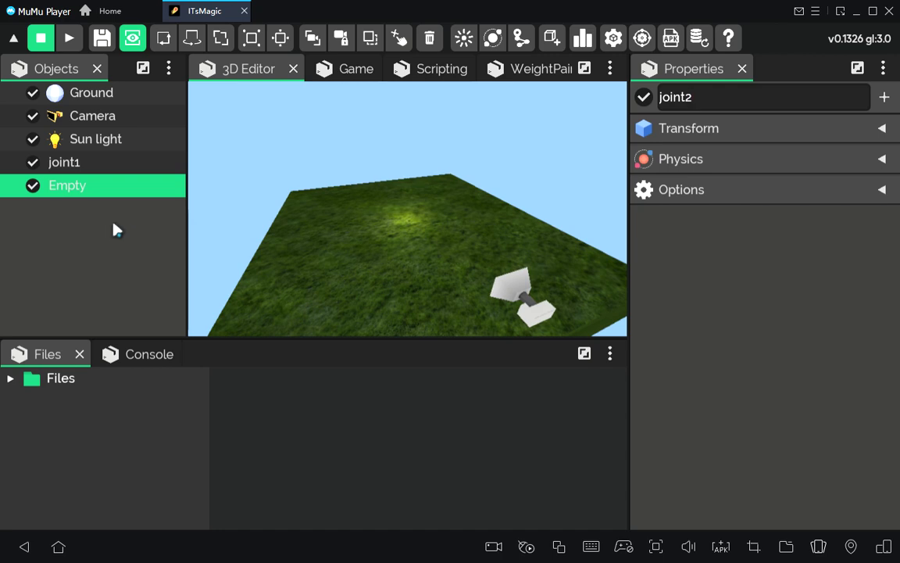
{"action": "left_click", "coordinate": [99, 162]}
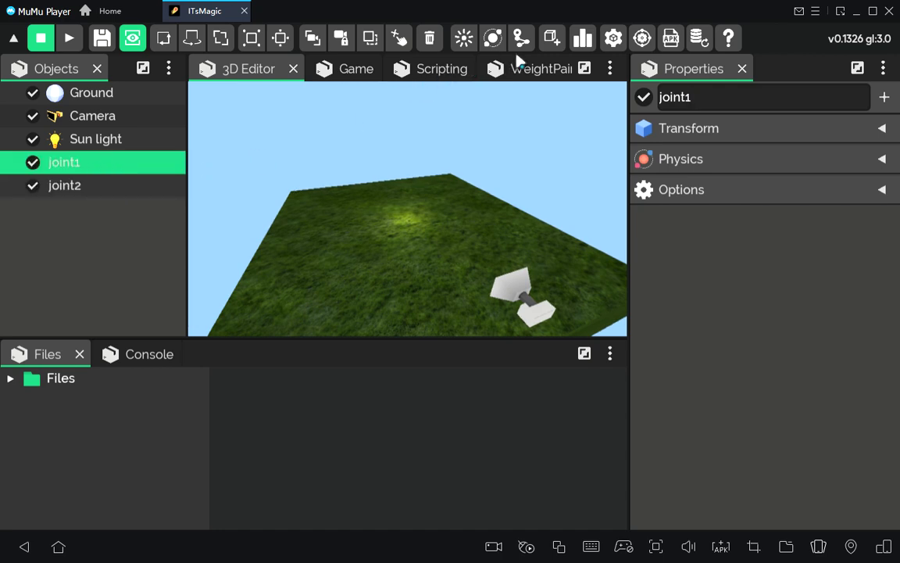
Step: Add a third empty object named JointController
{"action": "left_click", "coordinate": [551, 38]}
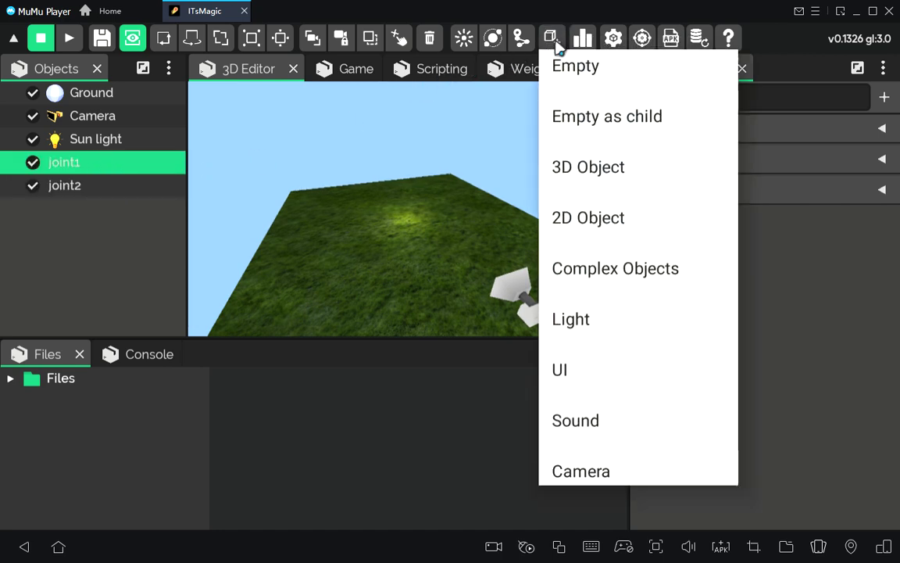
{"action": "left_click", "coordinate": [569, 85]}
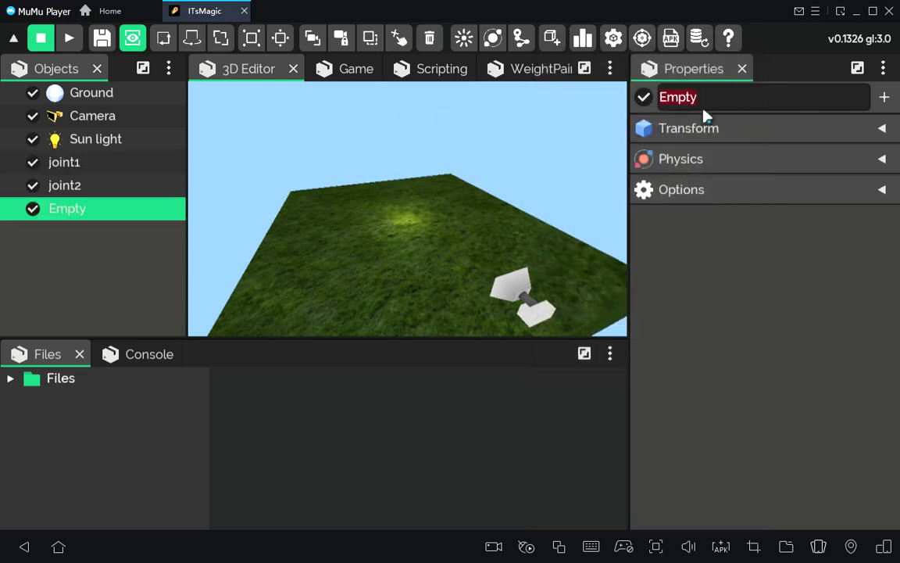
{"action": "key", "text": "BackSpace"}
{"action": "type", "text": "JointController"}
{"action": "left_click", "coordinate": [84, 195]}
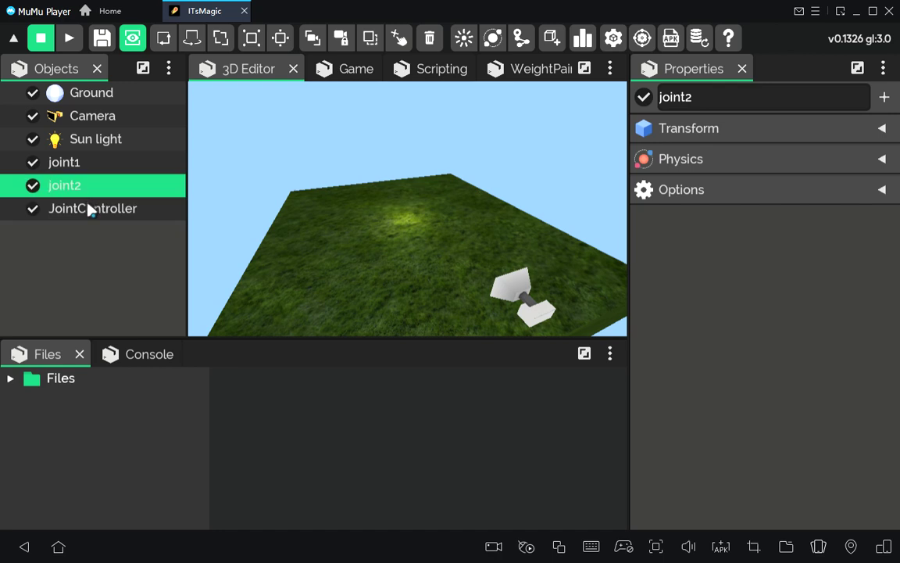
{"action": "left_click", "coordinate": [92, 216]}
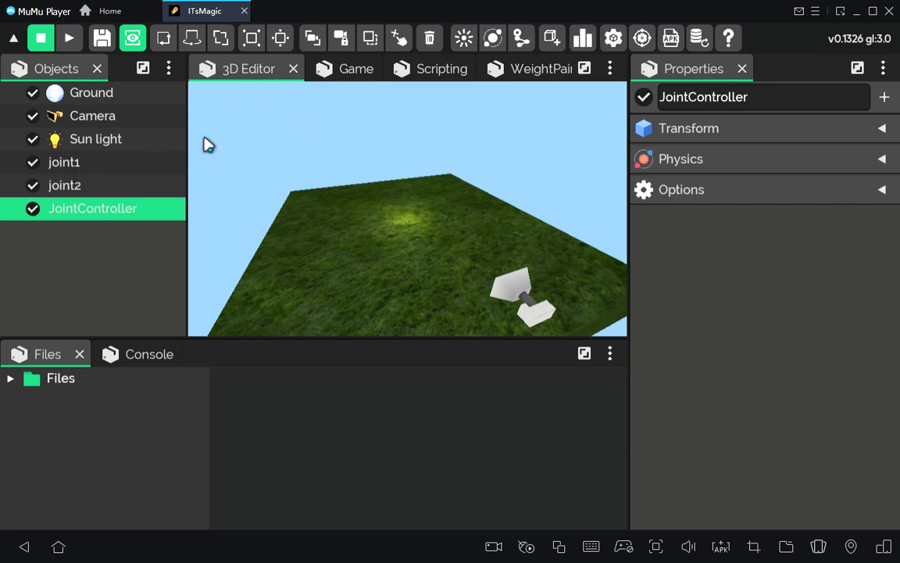
{"action": "left_click", "coordinate": [71, 167]}
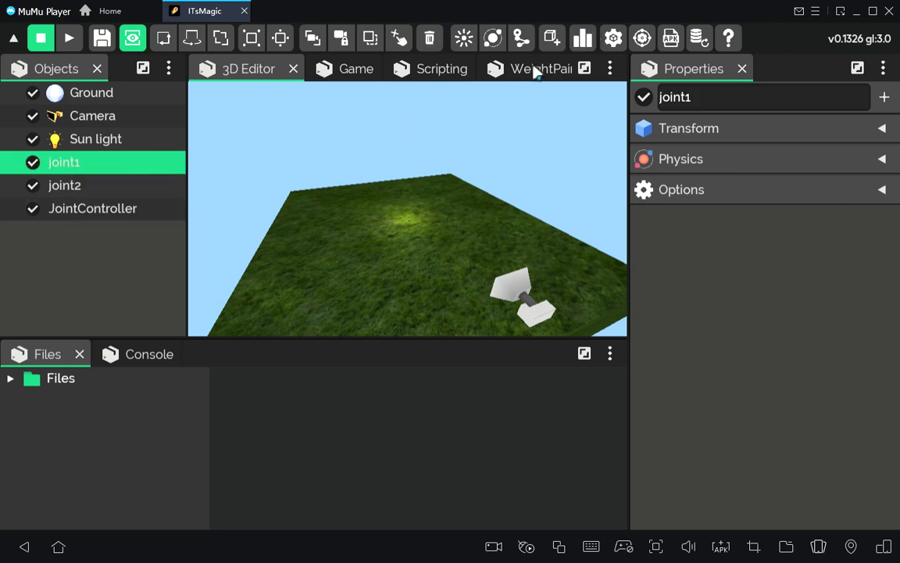
Step: Add a cube and stretch it with the Scale tool into a long box along X
{"action": "left_click", "coordinate": [553, 41]}
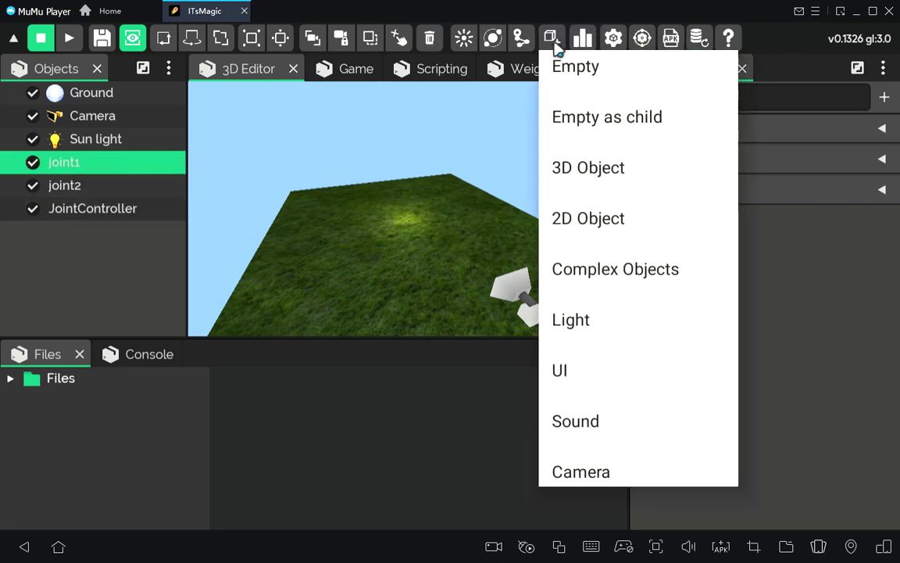
{"action": "left_click", "coordinate": [588, 188]}
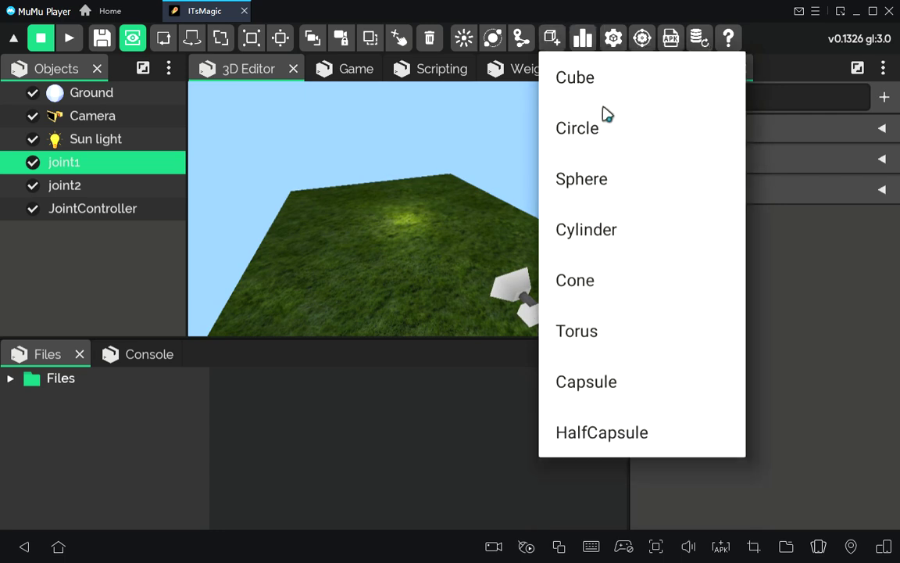
{"action": "left_click", "coordinate": [607, 82]}
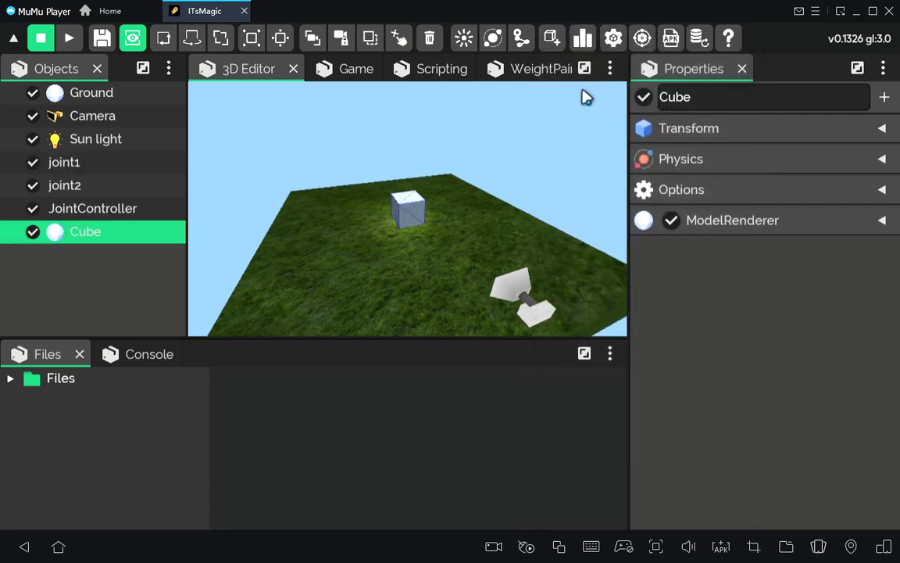
{"action": "left_click", "coordinate": [222, 39]}
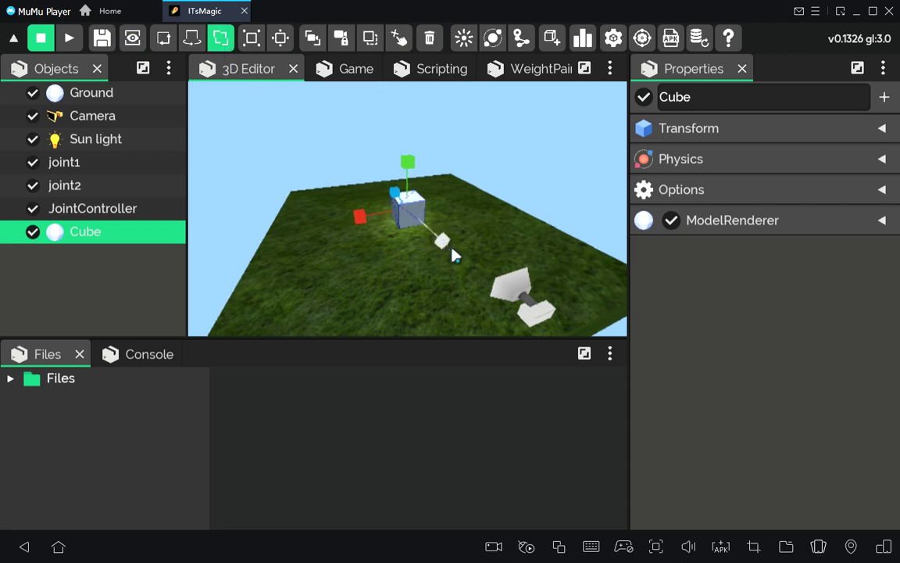
{"action": "left_click_drag", "start_coordinate": [458, 256], "coordinate": [450, 245]}
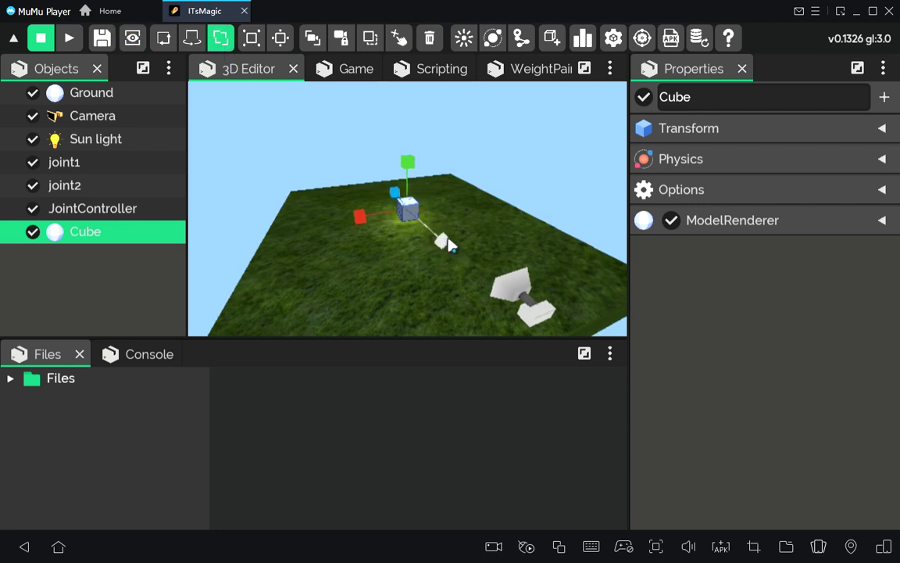
{"action": "left_click_drag", "start_coordinate": [357, 225], "coordinate": [253, 234]}
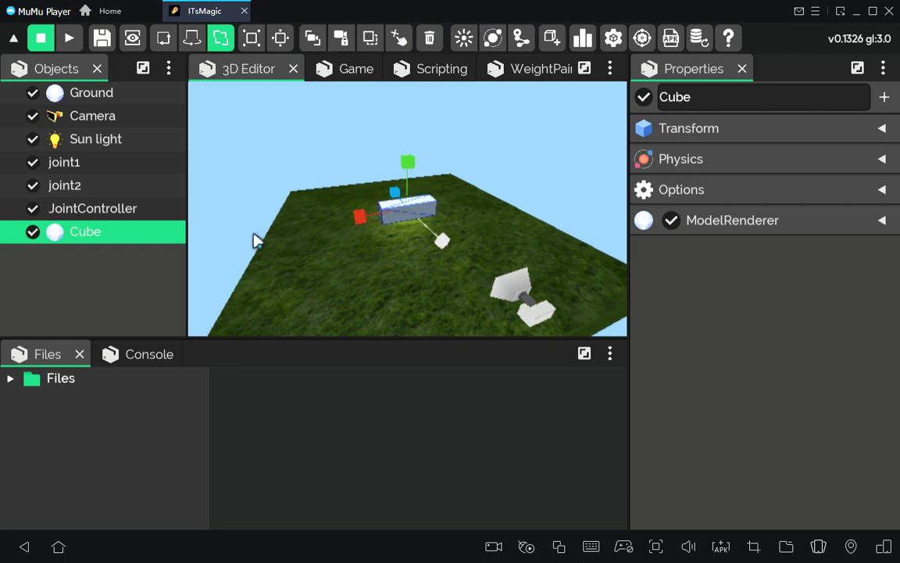
Step: Duplicate the long cube to make a second bar
{"action": "left_click", "coordinate": [91, 243]}
{"action": "left_click", "coordinate": [373, 43]}
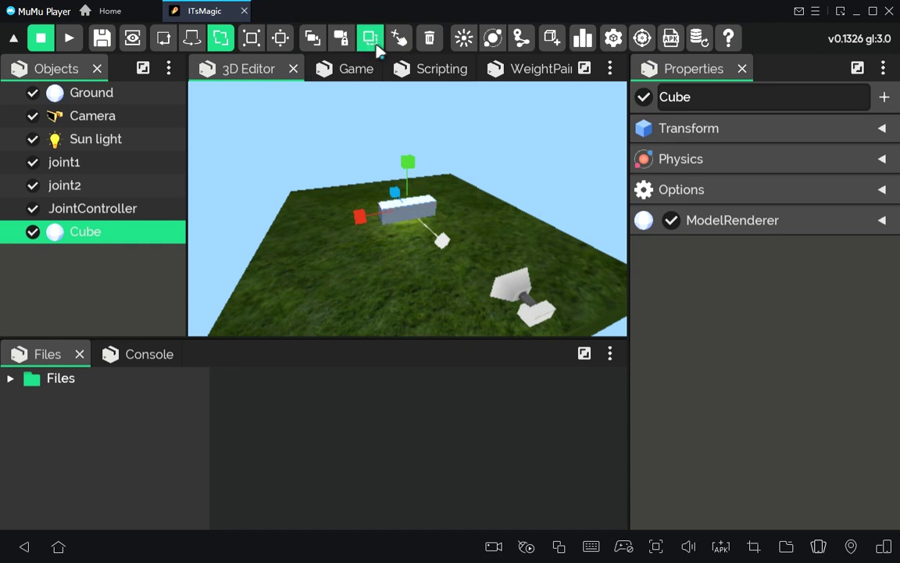
{"action": "left_click", "coordinate": [86, 239]}
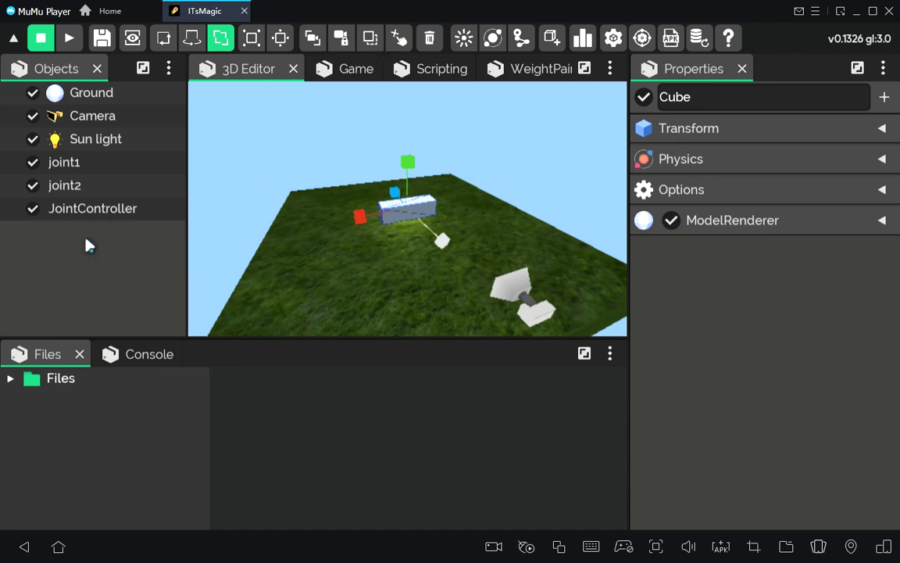
Step: Set joint1 as the parent of the first long cube
{"action": "left_click", "coordinate": [165, 39]}
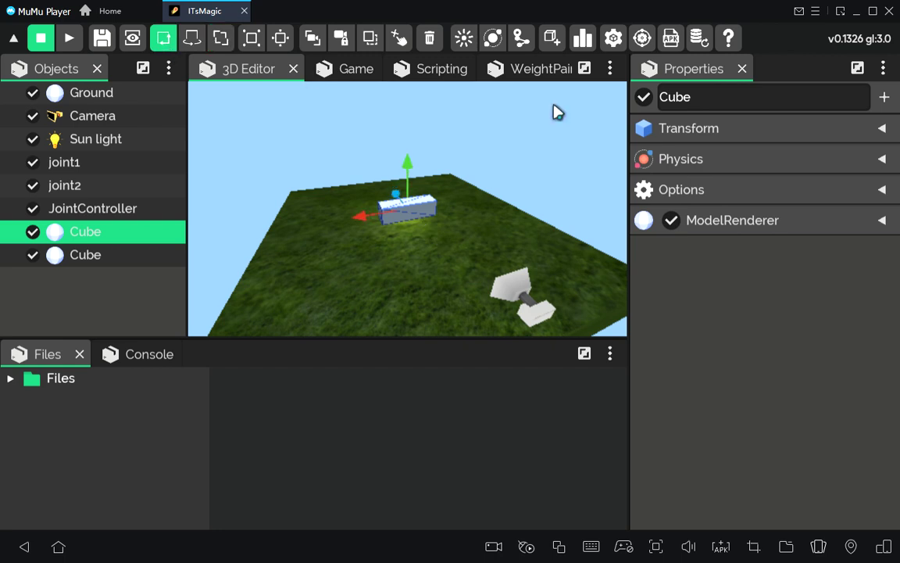
{"action": "left_click", "coordinate": [882, 129]}
{"action": "left_click", "coordinate": [891, 132]}
{"action": "left_click", "coordinate": [96, 236]}
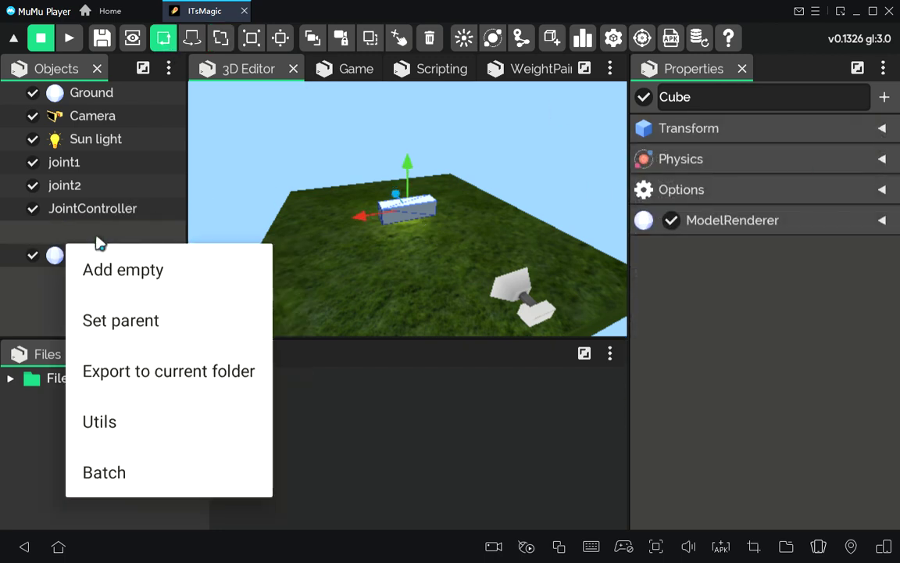
{"action": "left_click", "coordinate": [145, 330]}
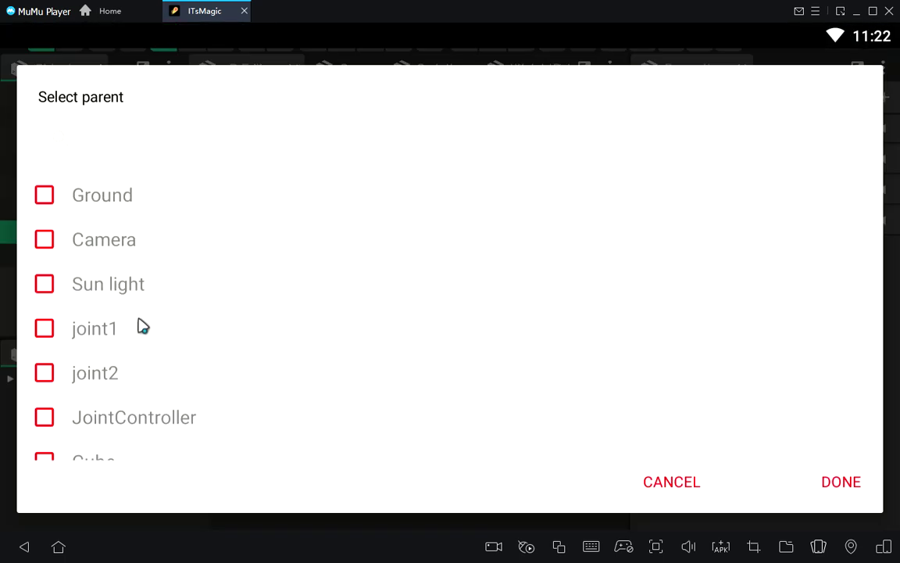
{"action": "left_click", "coordinate": [49, 331]}
{"action": "left_click", "coordinate": [838, 489]}
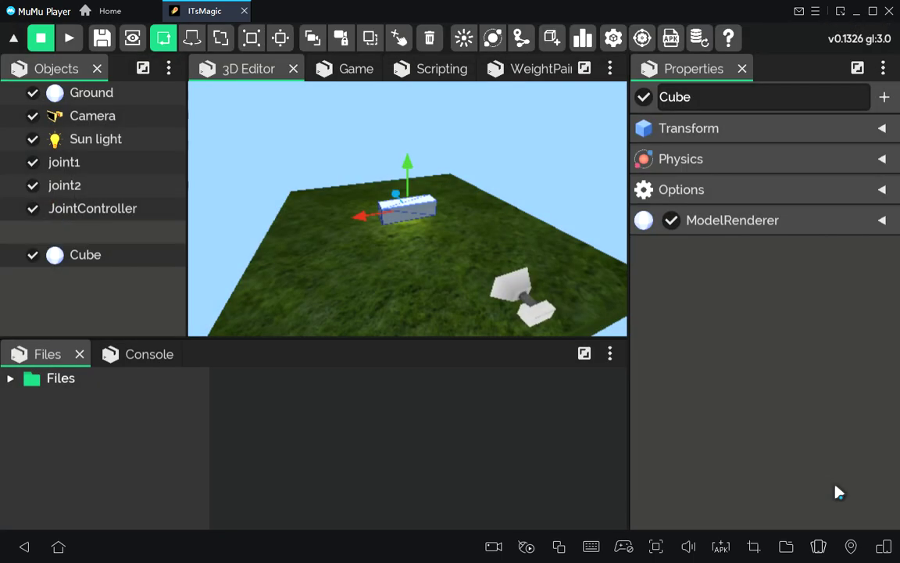
Step: Set joint2 as the parent of the second long cube
{"action": "left_click", "coordinate": [83, 256]}
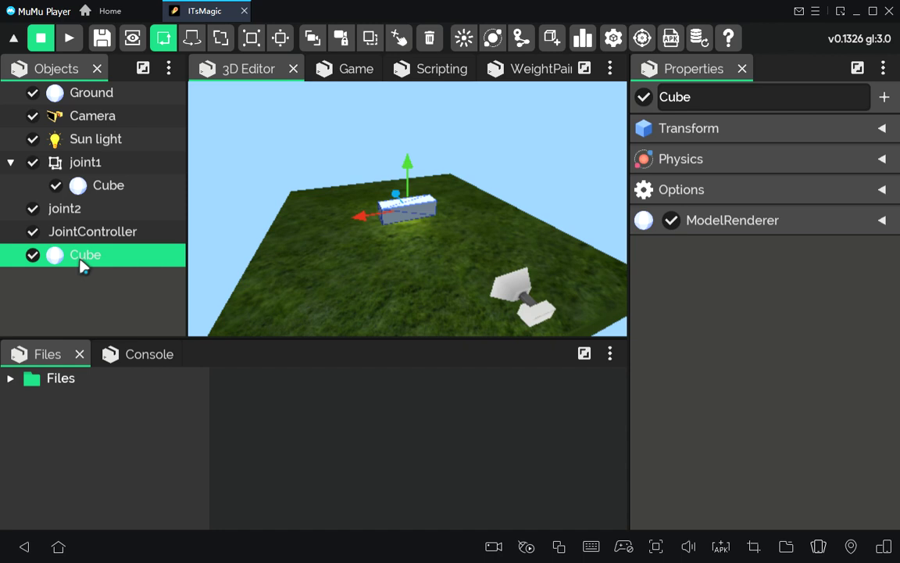
{"action": "right_click", "coordinate": [82, 262]}
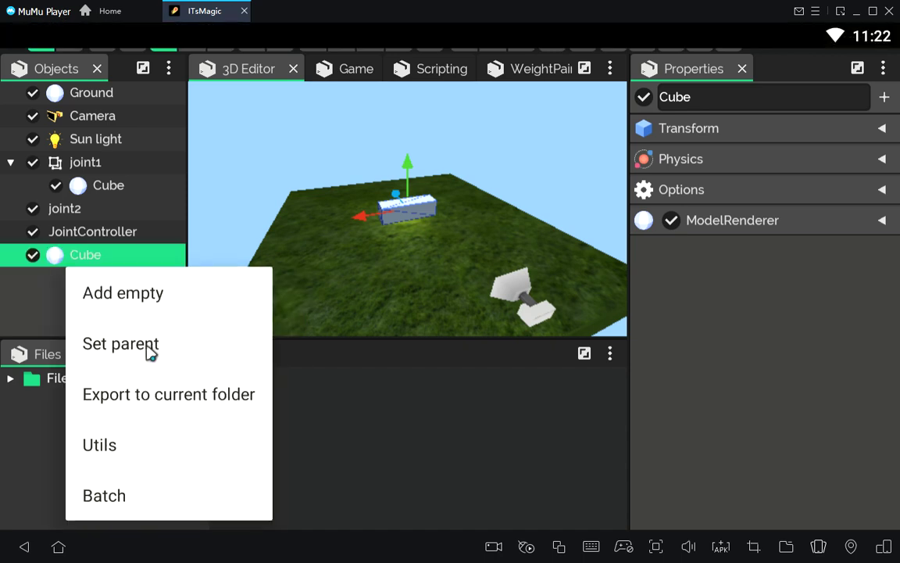
{"action": "left_click", "coordinate": [124, 354]}
{"action": "left_click", "coordinate": [45, 376]}
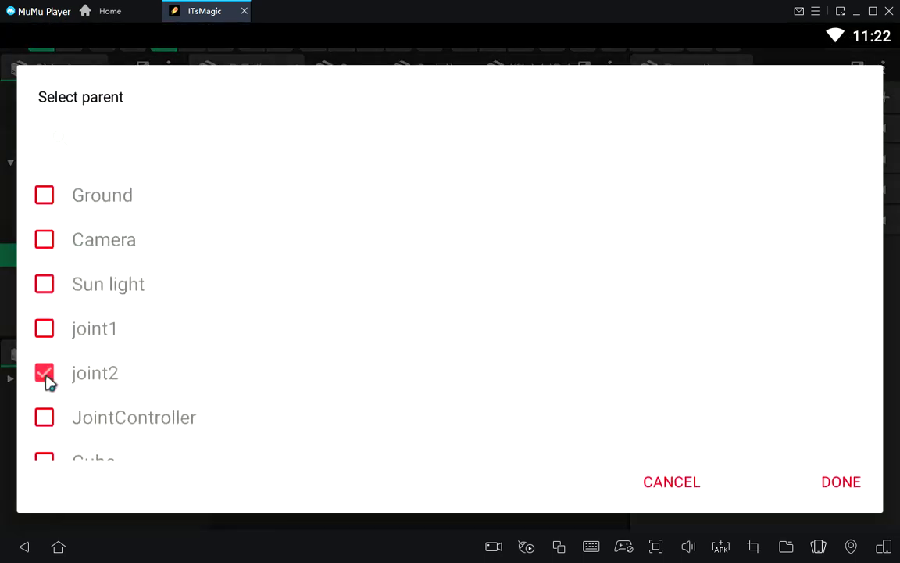
{"action": "left_click", "coordinate": [838, 486]}
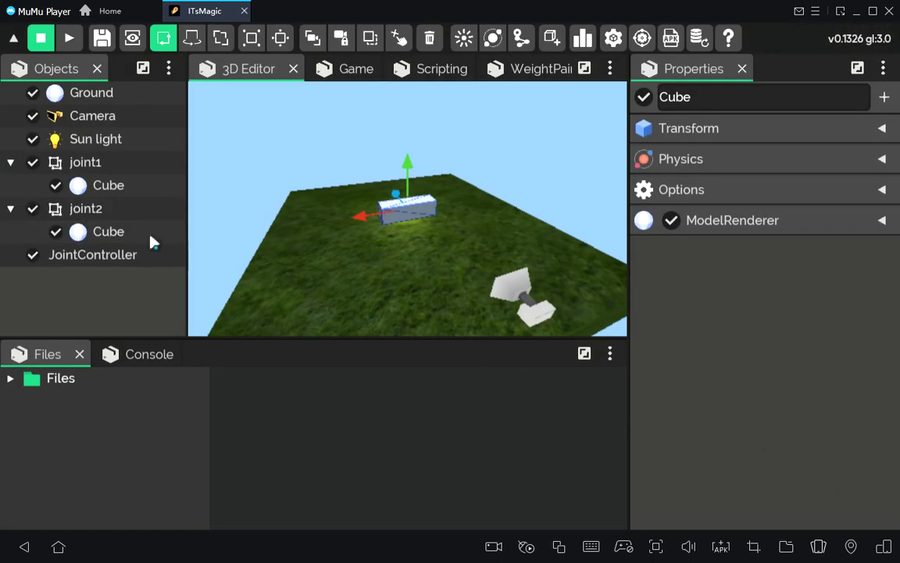
{"action": "left_click", "coordinate": [86, 163]}
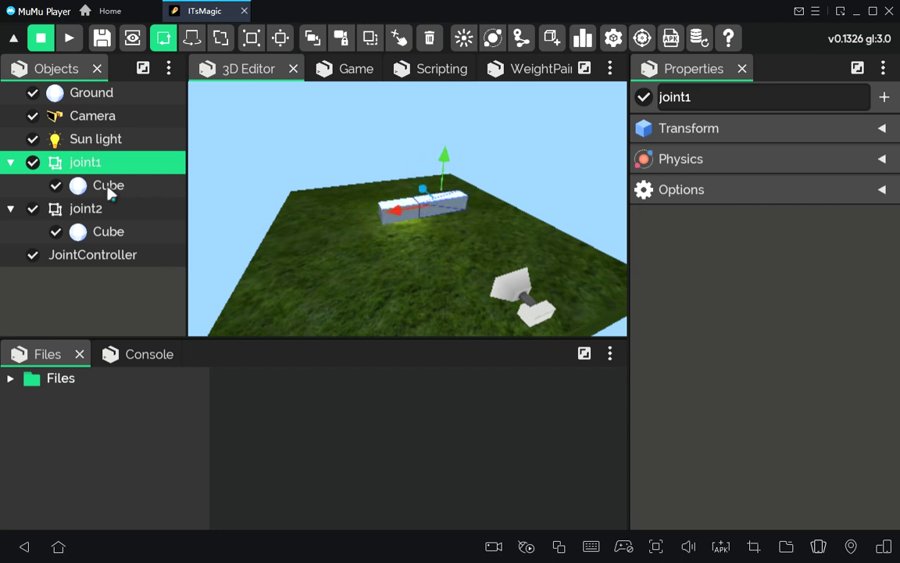
{"action": "left_click", "coordinate": [76, 213]}
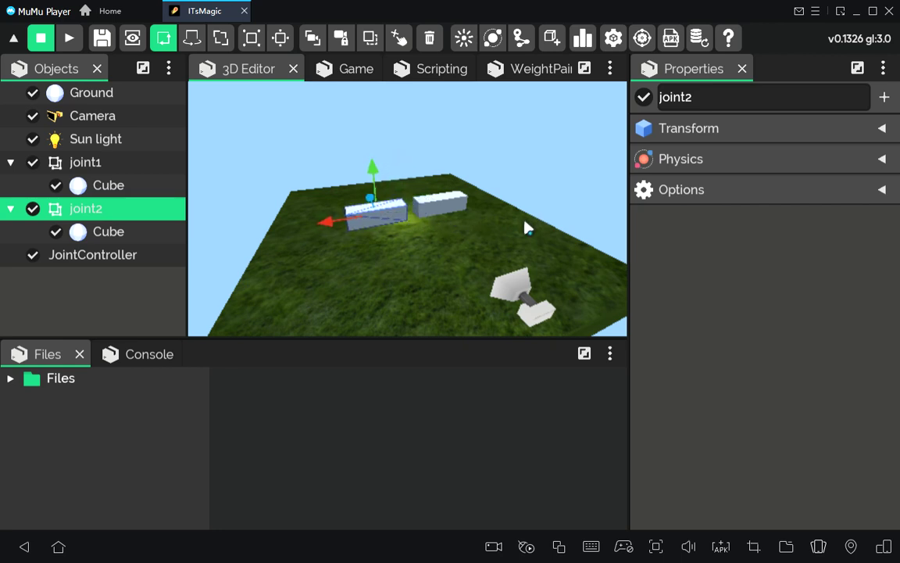
{"action": "left_click", "coordinate": [90, 162]}
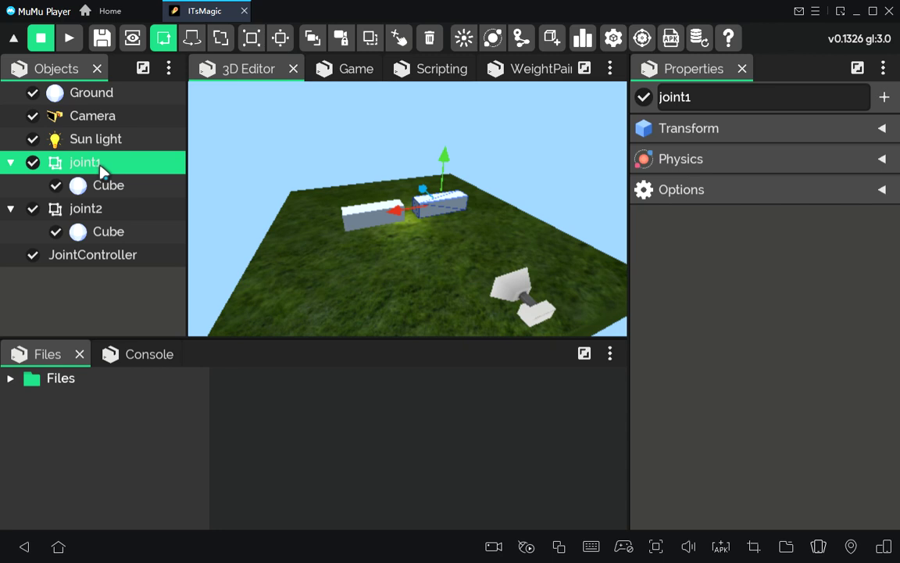
{"action": "right_click", "coordinate": [101, 169]}
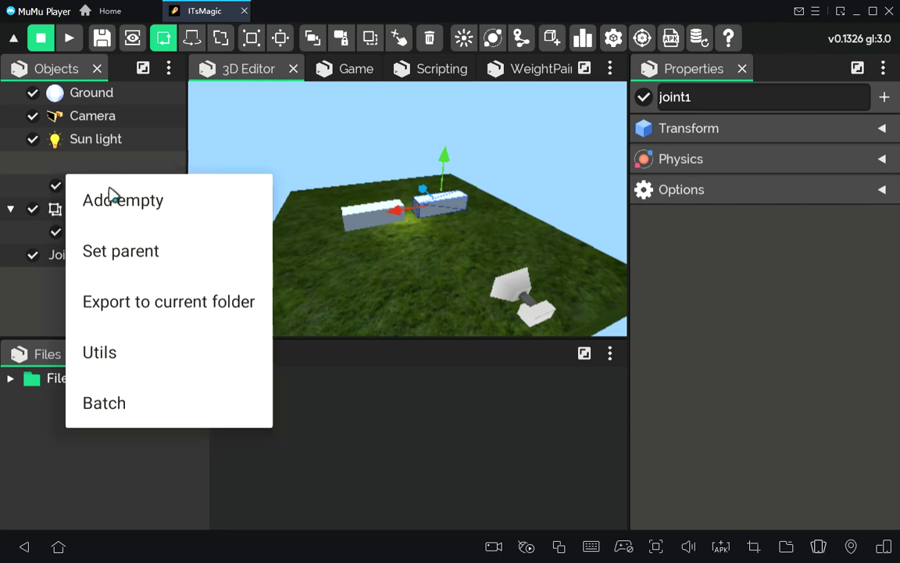
{"action": "left_click", "coordinate": [148, 265]}
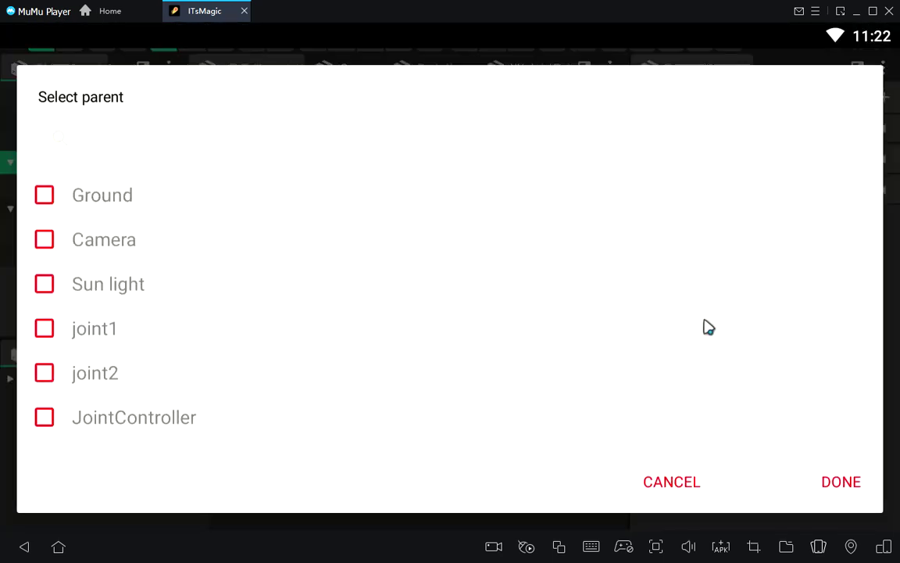
{"action": "left_click", "coordinate": [677, 492]}
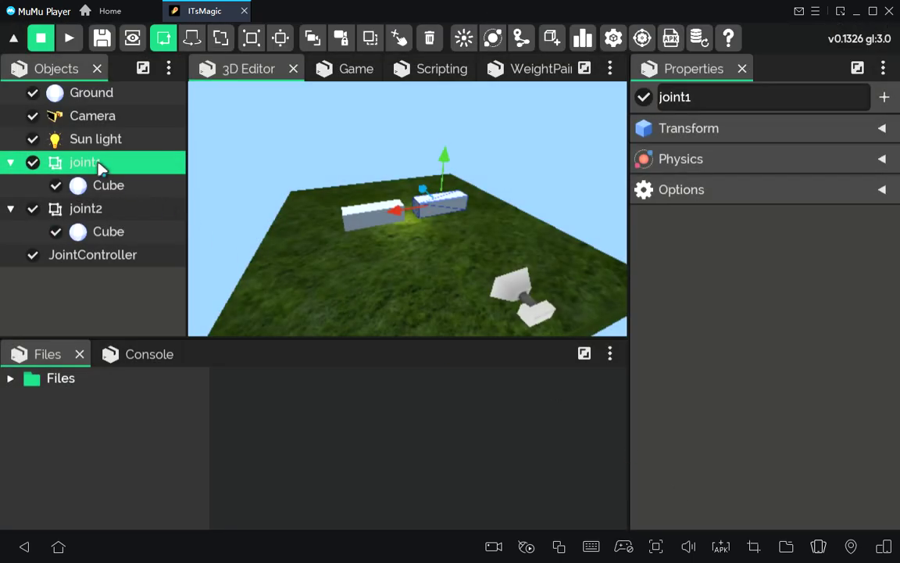
Step: Add an empty child named connection under joint1, placed in the gap between bars
{"action": "right_click", "coordinate": [100, 167]}
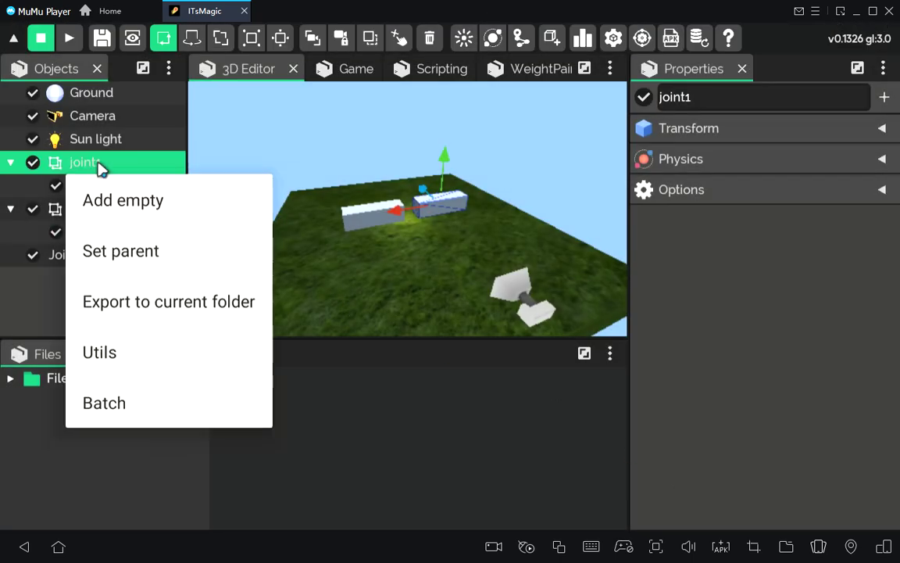
{"action": "left_click", "coordinate": [121, 201]}
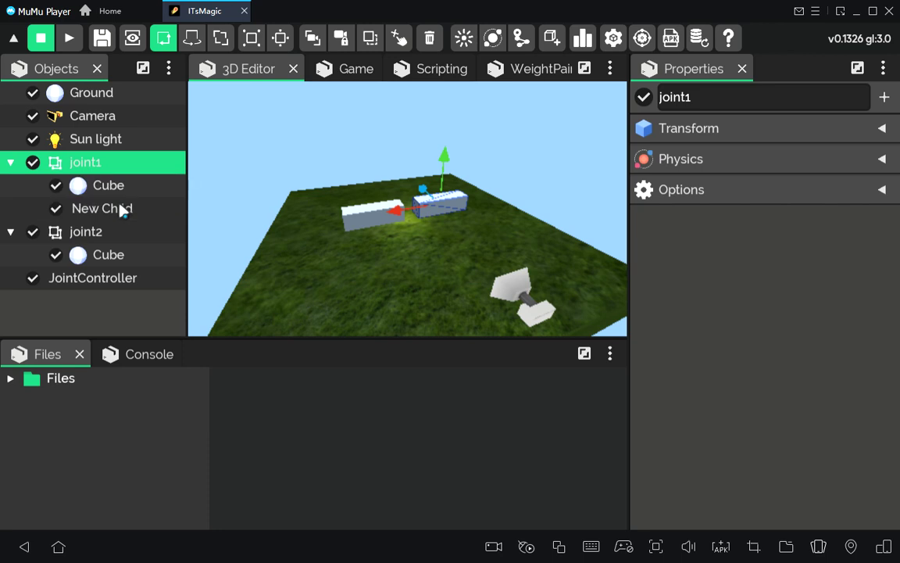
{"action": "left_click", "coordinate": [117, 208]}
{"action": "left_click_drag", "start_coordinate": [408, 221], "coordinate": [359, 225]}
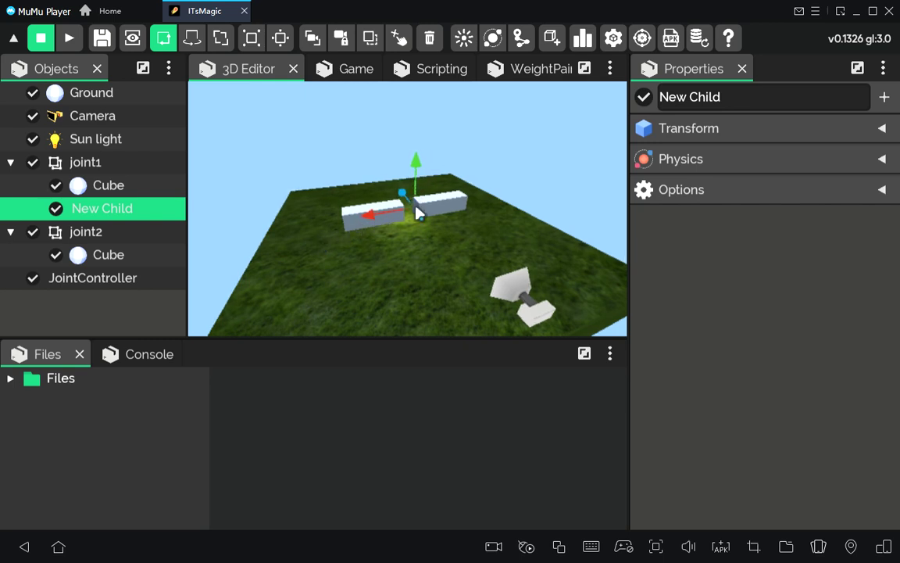
{"action": "left_click", "coordinate": [722, 102]}
{"action": "type", "text": "connection"}
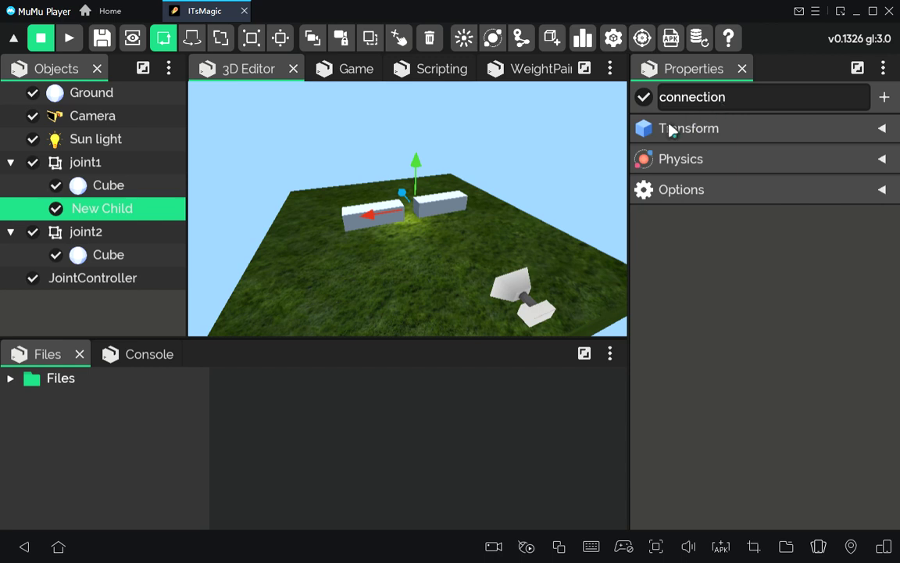
{"action": "left_click", "coordinate": [85, 238]}
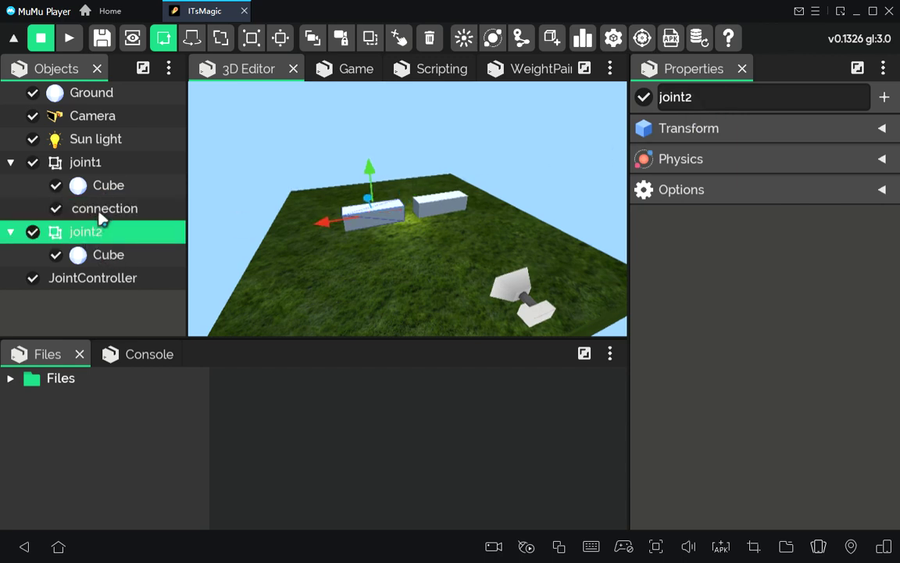
{"action": "left_click", "coordinate": [102, 211]}
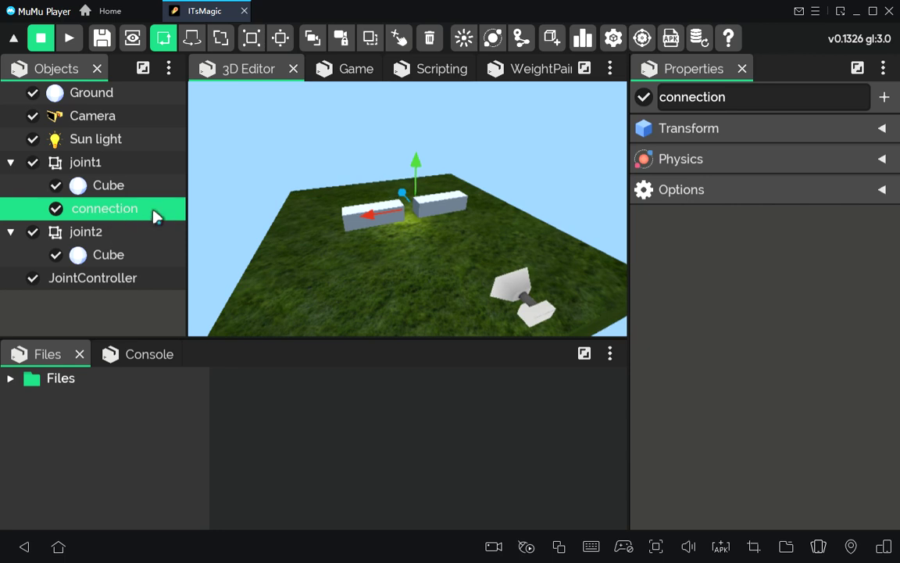
Step: Add an empty child named connection under joint2 and move it into the gap
{"action": "left_click", "coordinate": [88, 234]}
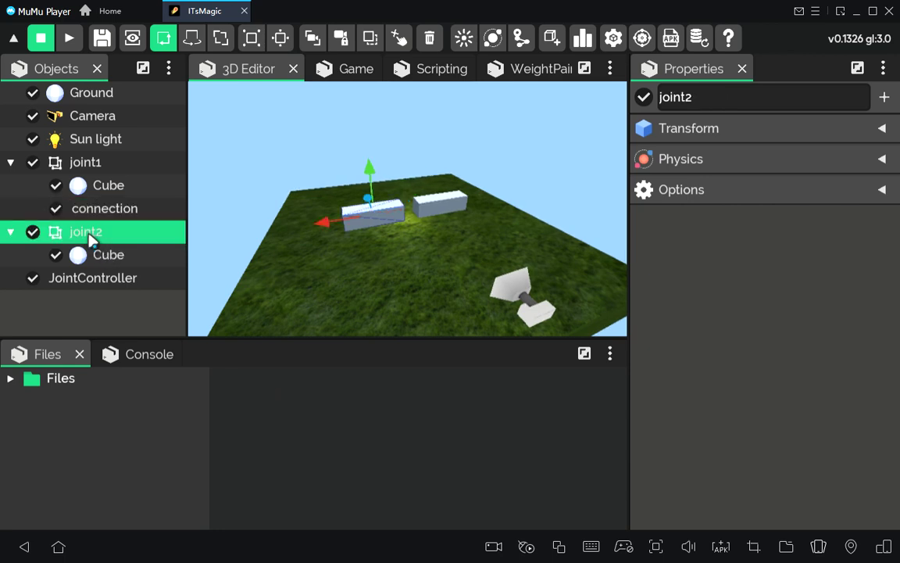
{"action": "left_click", "coordinate": [90, 238]}
{"action": "left_click", "coordinate": [148, 289]}
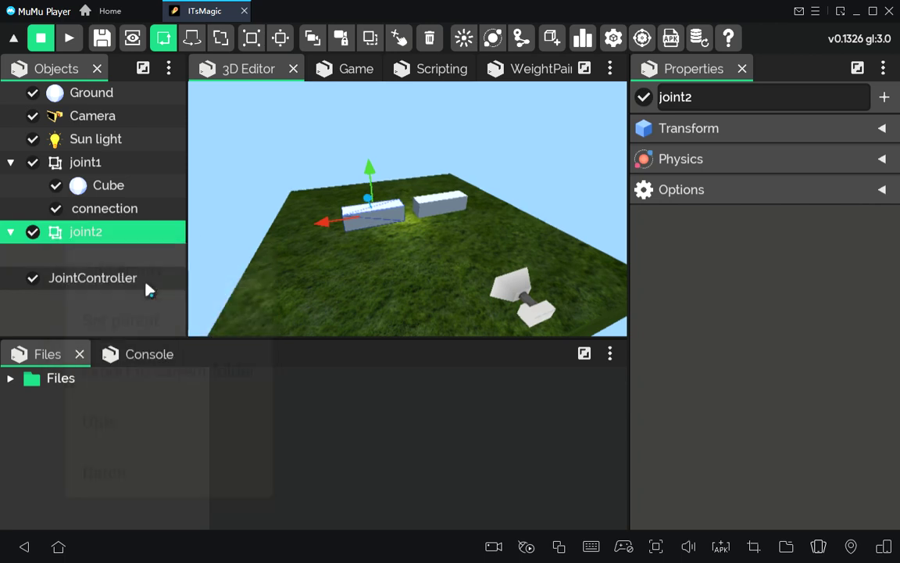
{"action": "left_click", "coordinate": [135, 285]}
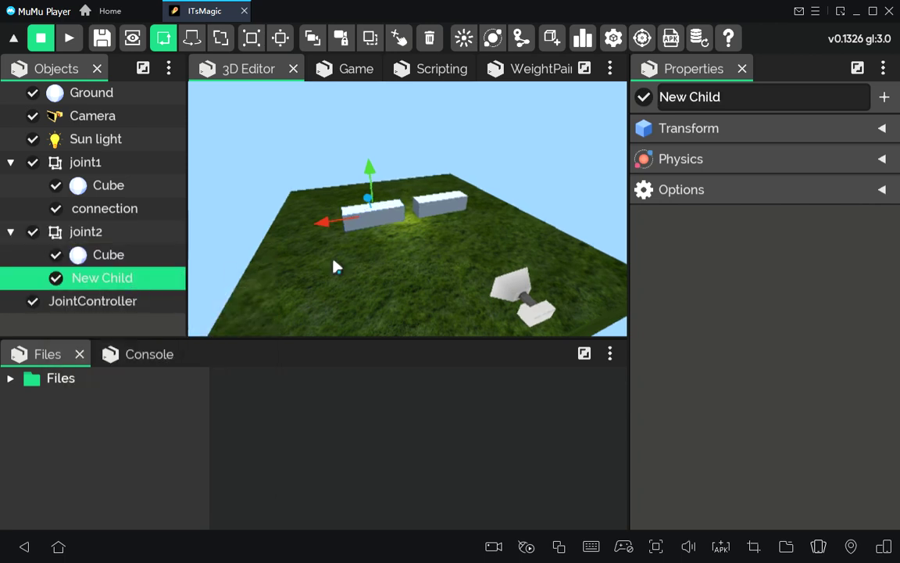
{"action": "left_click", "coordinate": [732, 102]}
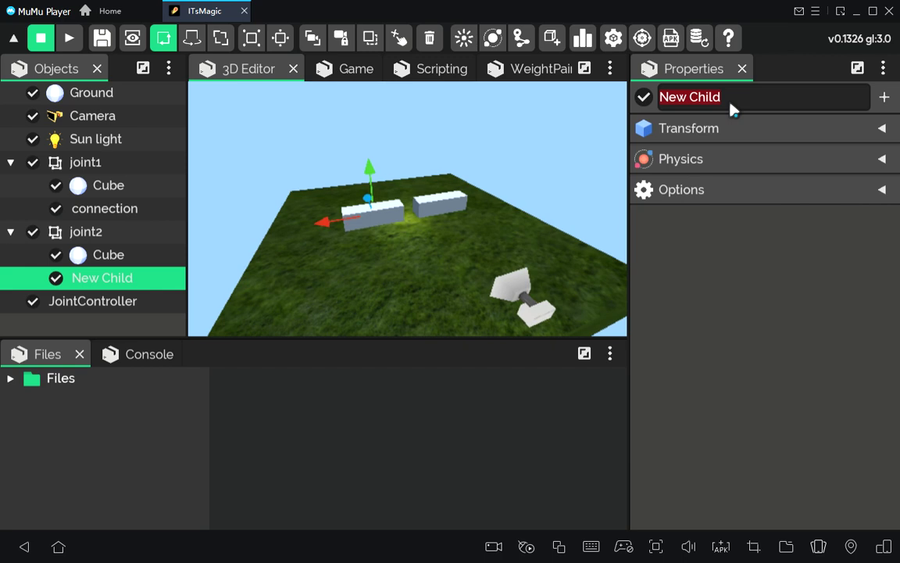
{"action": "type", "text": "connection"}
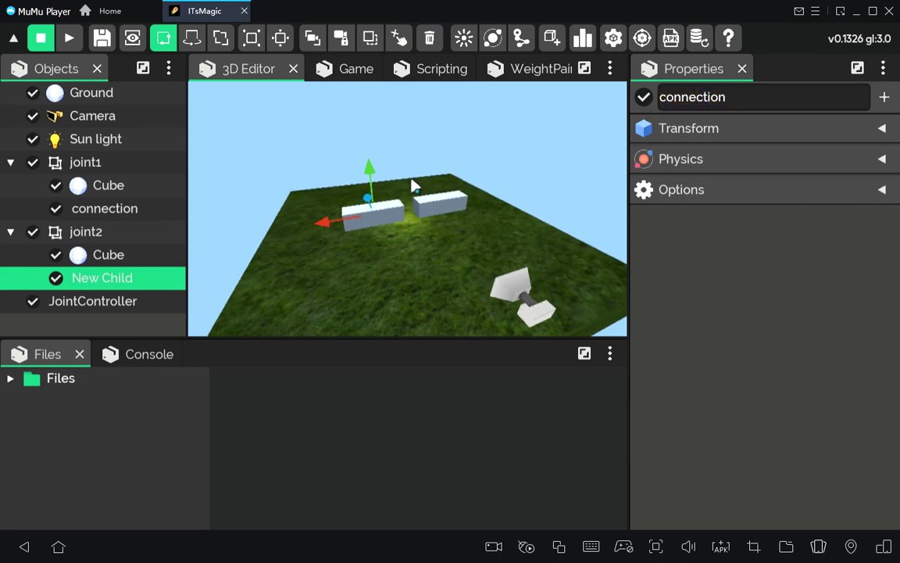
{"action": "left_click", "coordinate": [114, 258]}
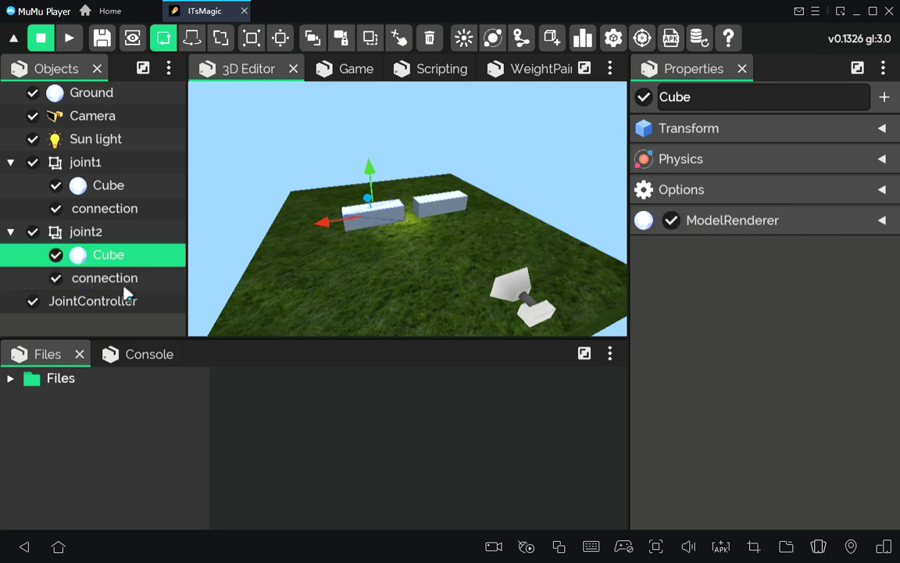
{"action": "left_click", "coordinate": [121, 283]}
{"action": "left_click_drag", "start_coordinate": [324, 229], "coordinate": [443, 275]}
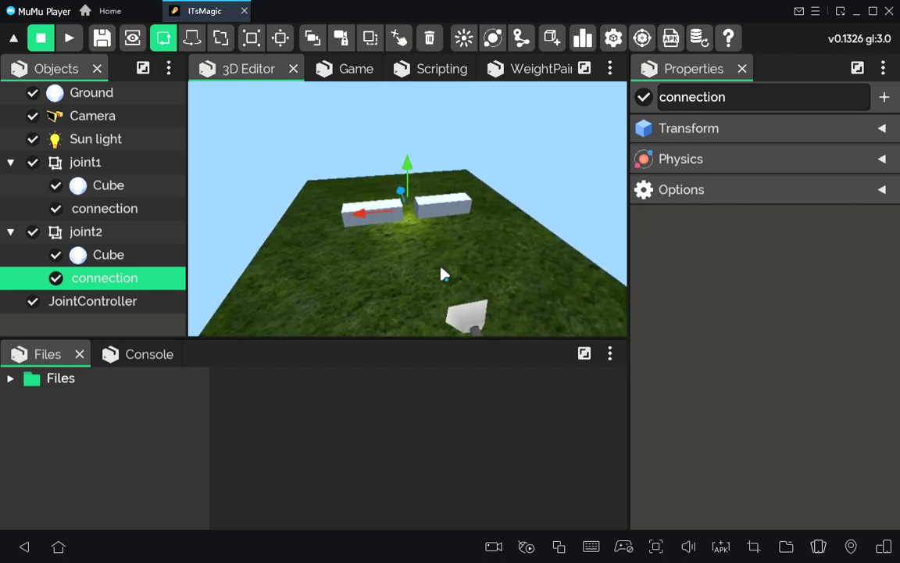
Step: Add a Physics Constraint > Point component to JointController
{"action": "left_click", "coordinate": [82, 235]}
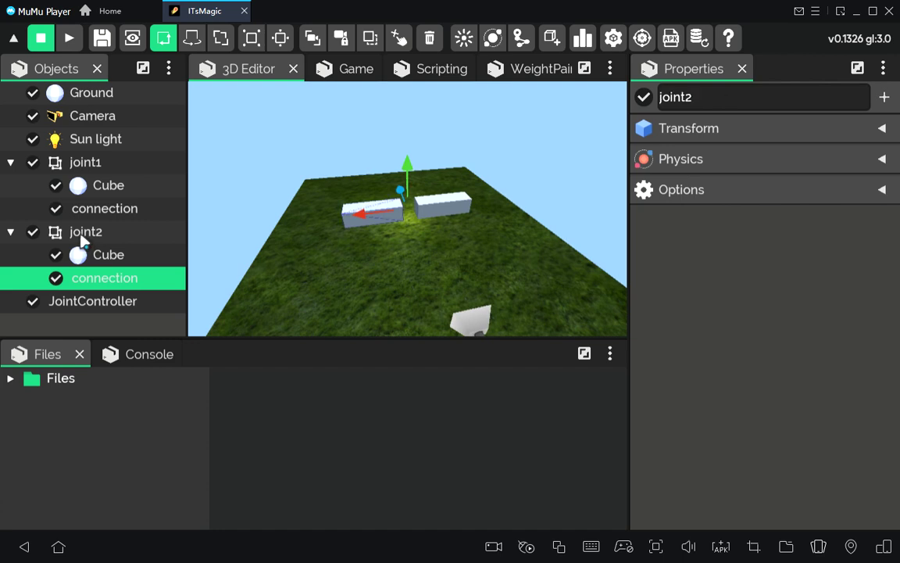
{"action": "left_click", "coordinate": [108, 304]}
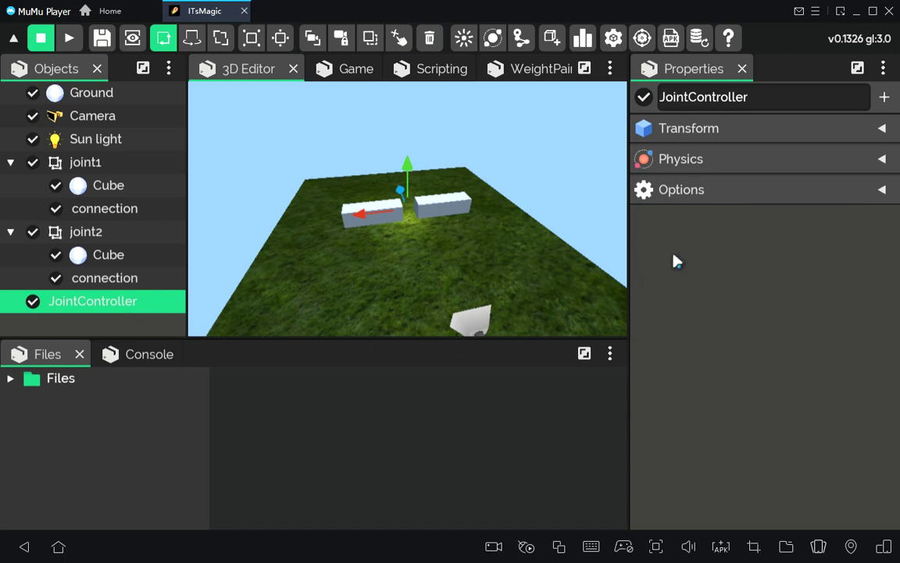
{"action": "left_click", "coordinate": [884, 97]}
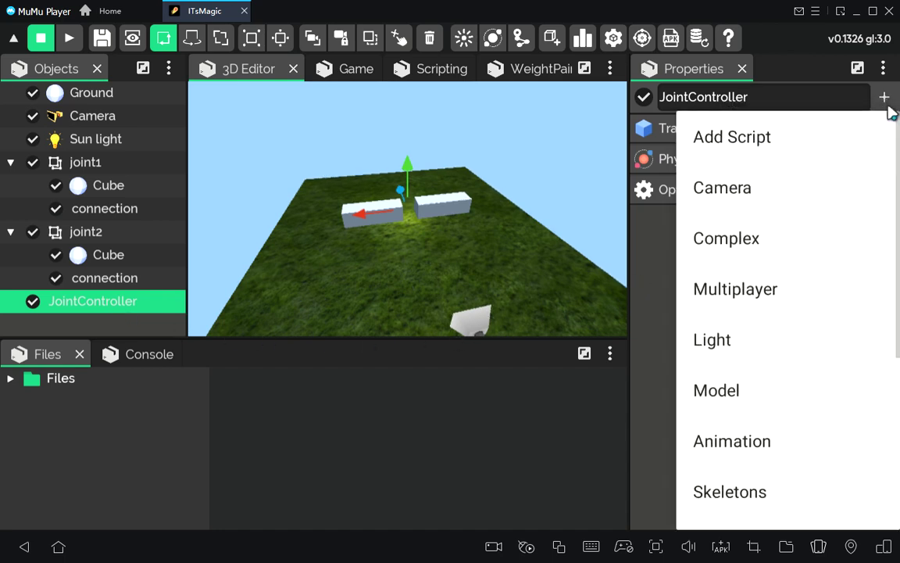
{"action": "scroll", "coordinate": [803, 335], "scroll_direction": "down", "scroll_amount": 3}
{"action": "scroll", "coordinate": [803, 403], "scroll_direction": "down", "scroll_amount": 1}
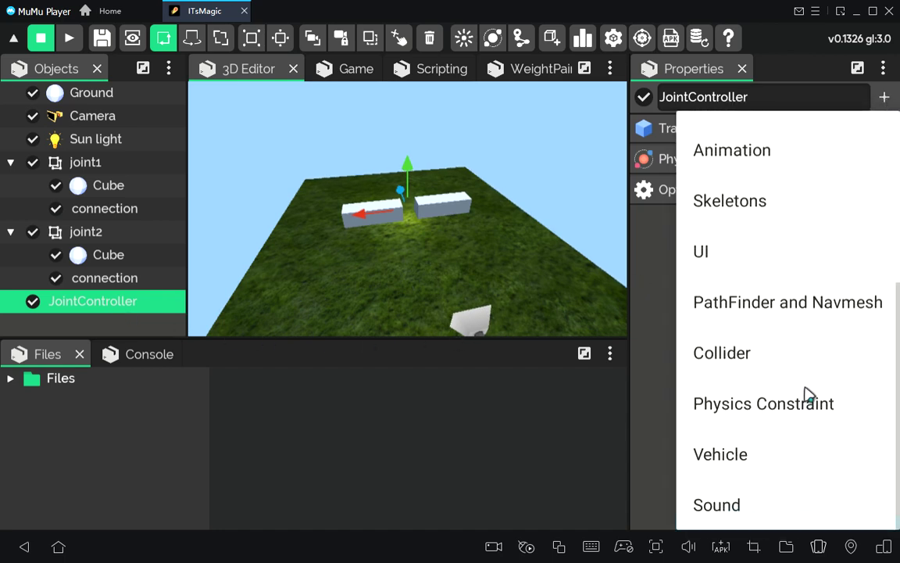
{"action": "left_click", "coordinate": [814, 418]}
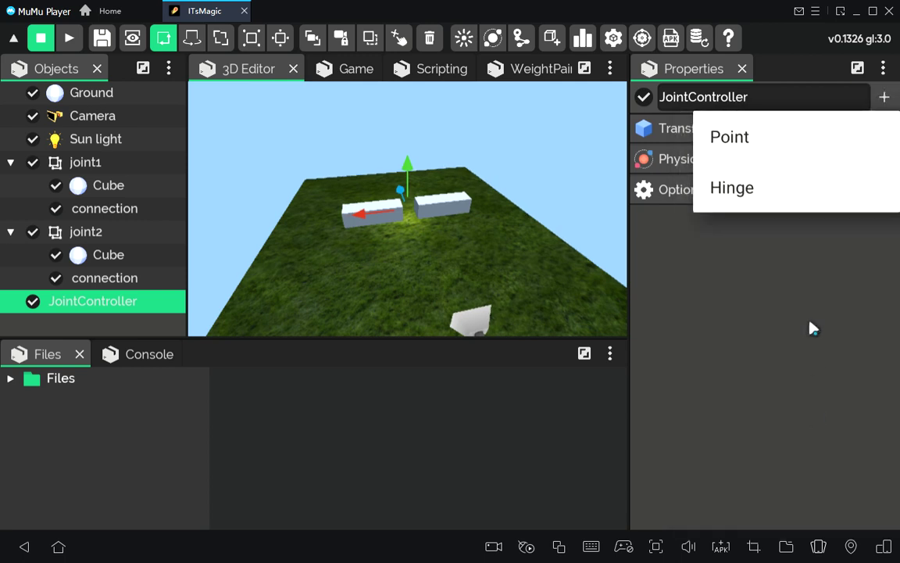
{"action": "left_click", "coordinate": [739, 143]}
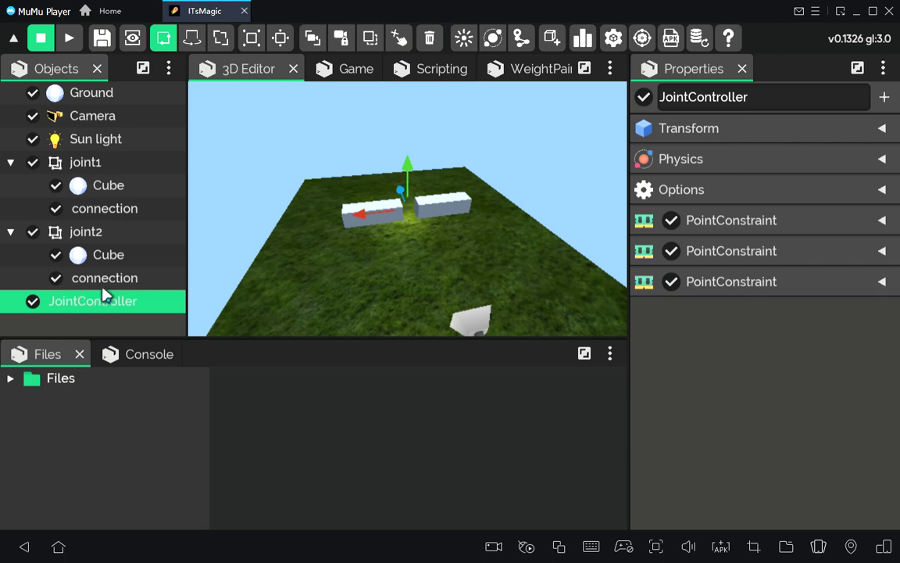
{"action": "left_click_drag", "start_coordinate": [106, 280], "coordinate": [105, 307]}
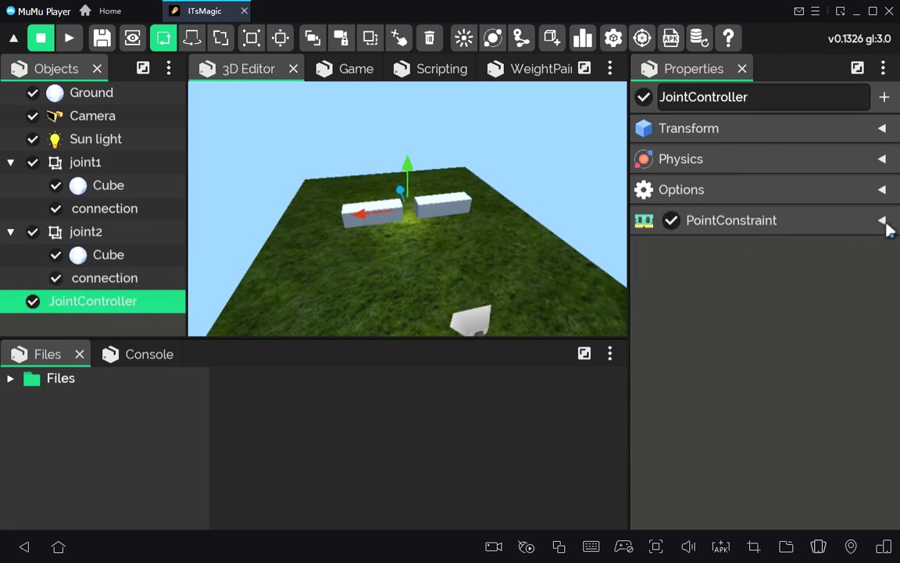
Step: Select joint2's cube and browse its list of addable components
{"action": "left_click", "coordinate": [109, 255]}
{"action": "left_click", "coordinate": [884, 97]}
{"action": "scroll", "coordinate": [836, 312], "scroll_direction": "down", "scroll_amount": 3}
{"action": "scroll", "coordinate": [831, 332], "scroll_direction": "down", "scroll_amount": 2}
Step: Give joint2's cube a Box Collider
{"action": "left_click", "coordinate": [787, 419]}
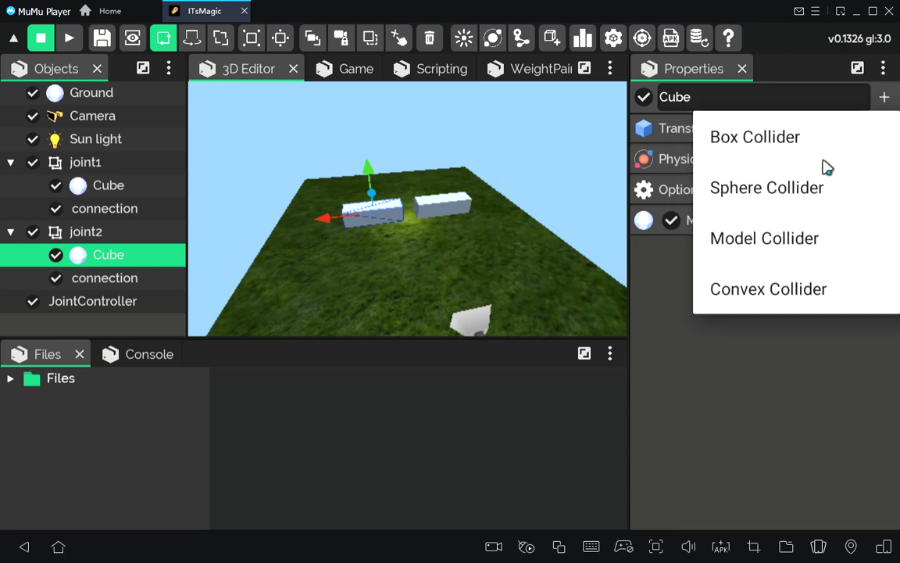
{"action": "left_click", "coordinate": [95, 231]}
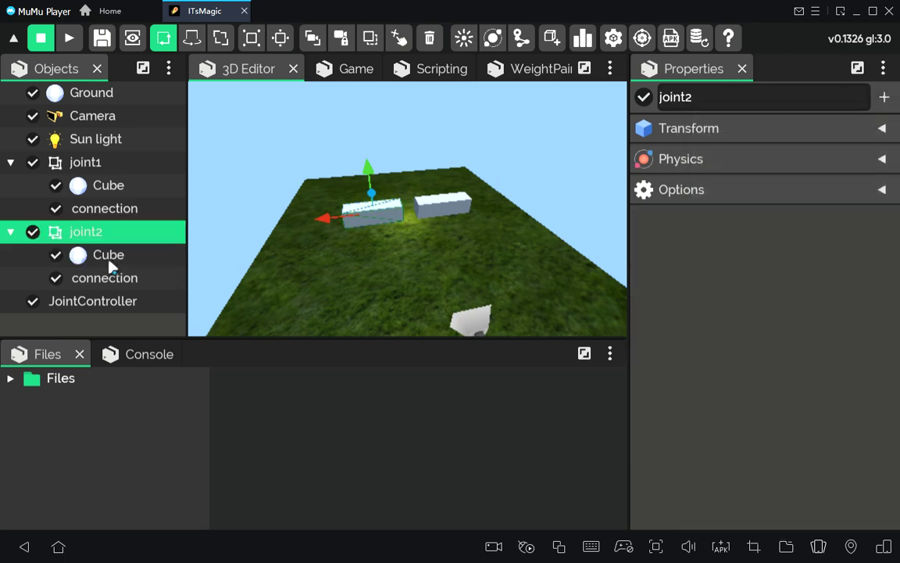
{"action": "left_click", "coordinate": [148, 256]}
Step: Switch joint1 and joint2 from Staticbody to Rigidbody physics
{"action": "left_click", "coordinate": [12, 163]}
{"action": "left_click", "coordinate": [11, 185]}
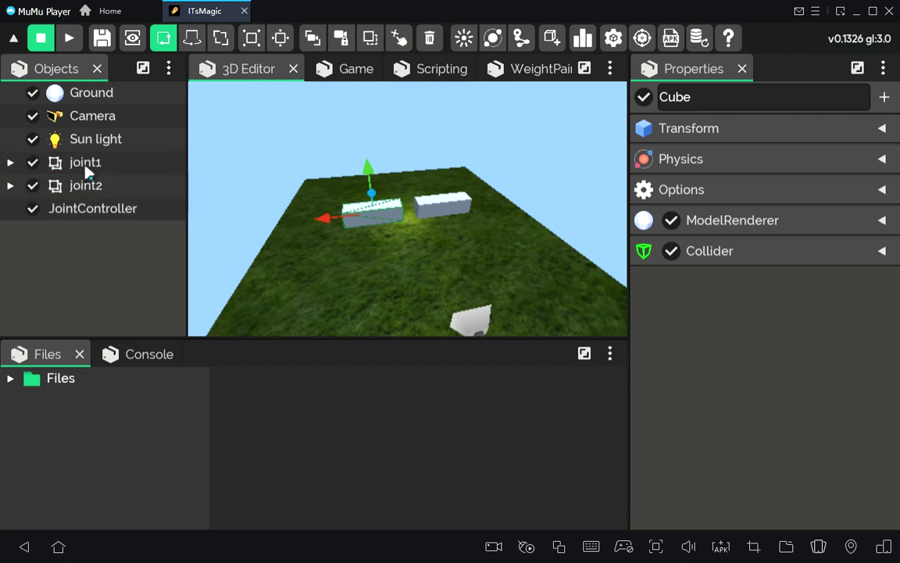
{"action": "left_click", "coordinate": [82, 163]}
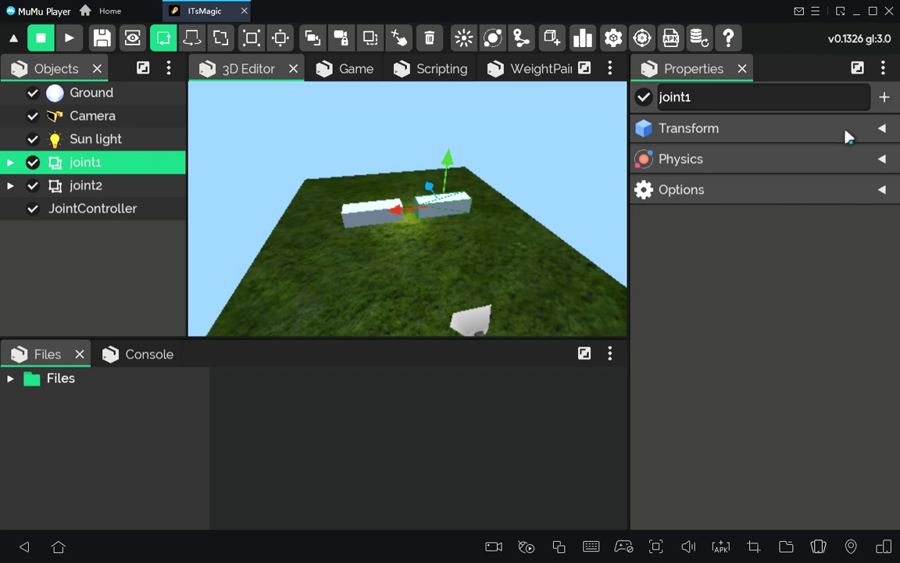
{"action": "left_click", "coordinate": [882, 160]}
{"action": "left_click", "coordinate": [649, 224]}
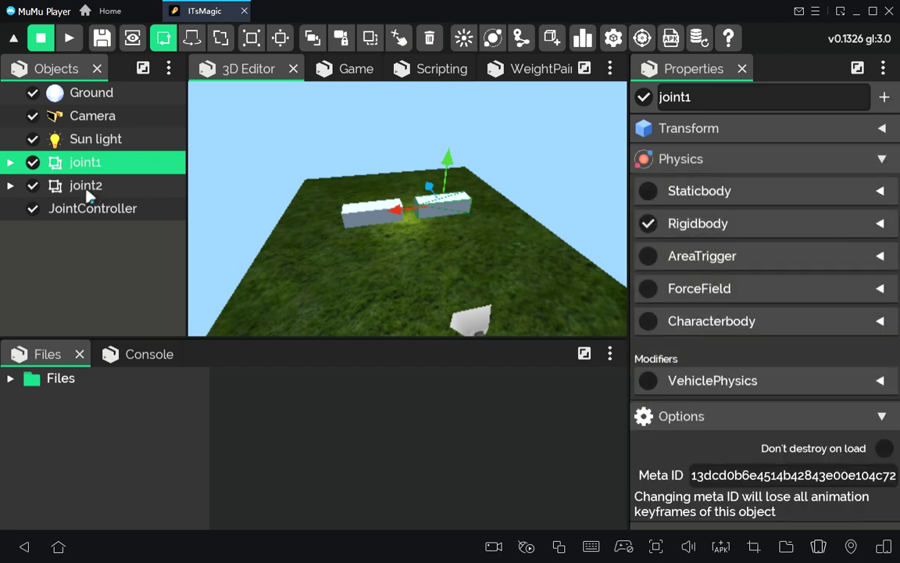
{"action": "left_click", "coordinate": [62, 192]}
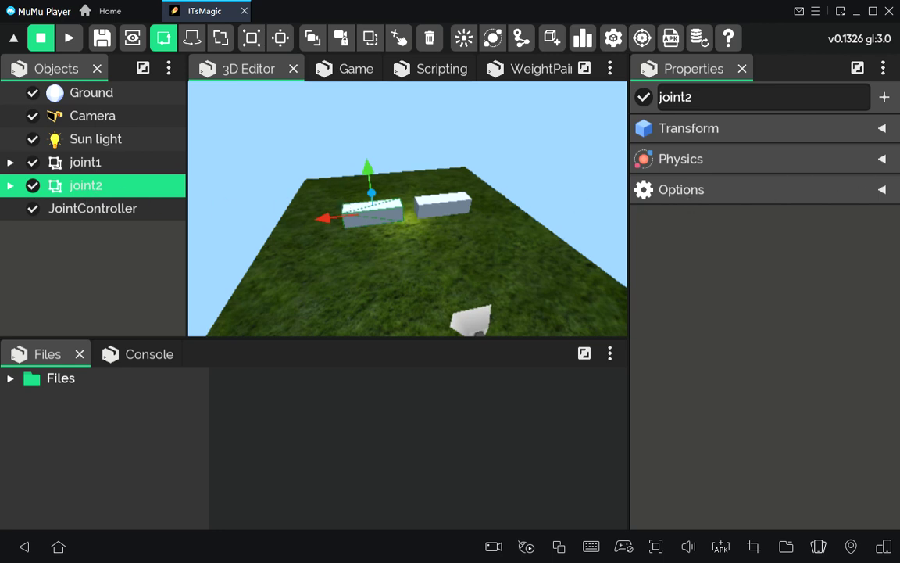
{"action": "left_click", "coordinate": [884, 162]}
{"action": "left_click", "coordinate": [652, 225]}
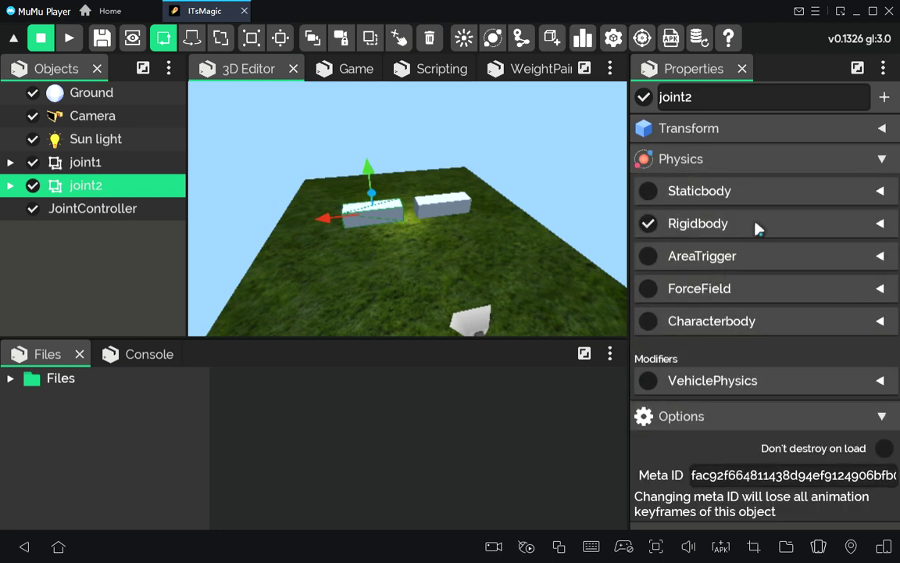
{"action": "left_click", "coordinate": [883, 158]}
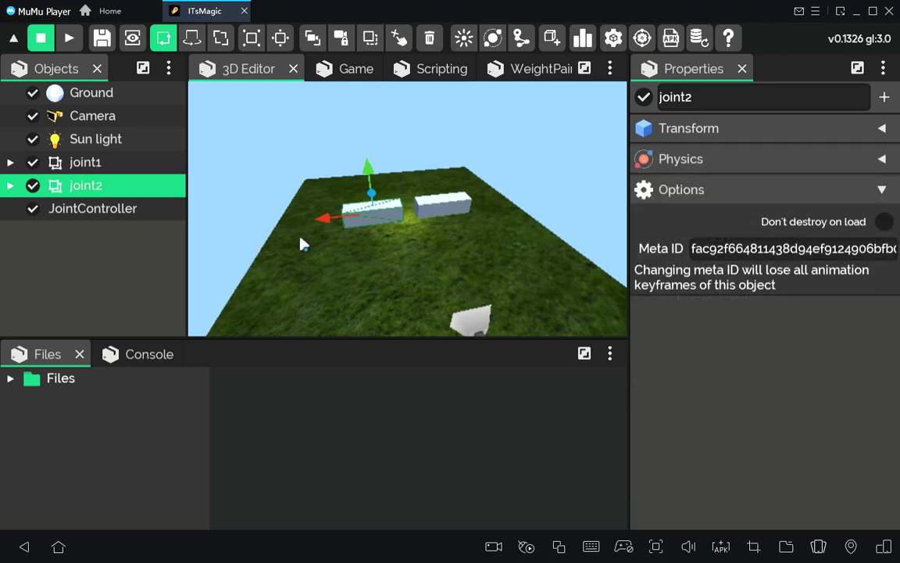
Step: Save the project, play-test the joints while inspecting joint1, then stop the test
{"action": "left_click", "coordinate": [103, 39]}
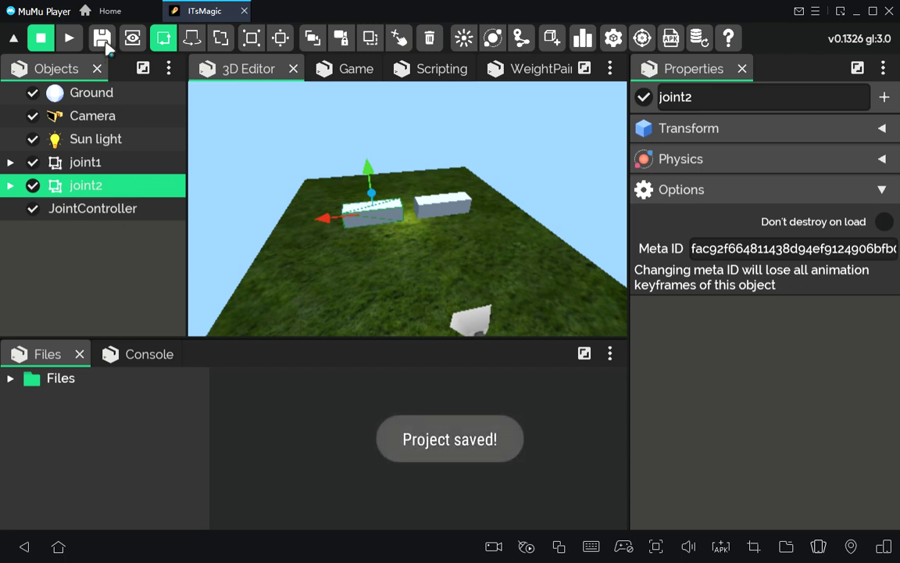
{"action": "left_click", "coordinate": [72, 43]}
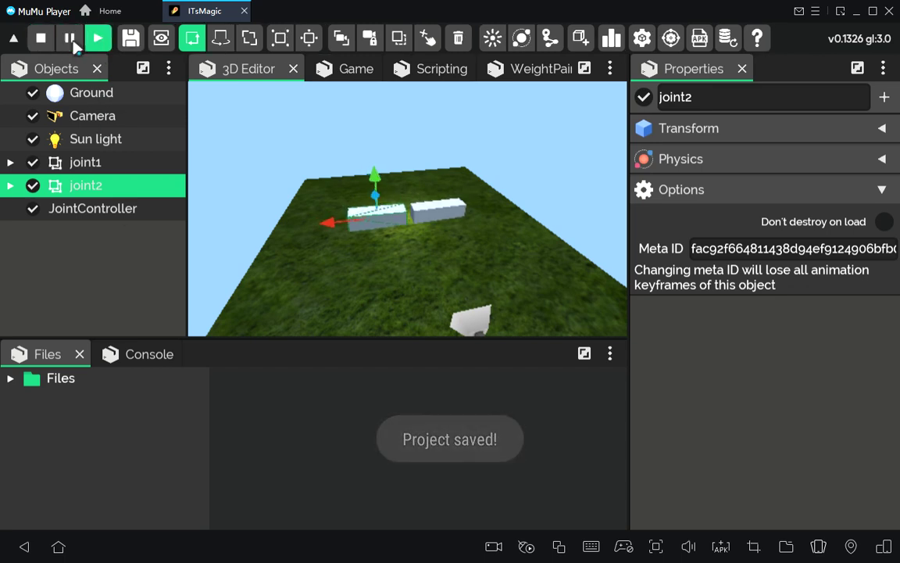
{"action": "left_click", "coordinate": [87, 164]}
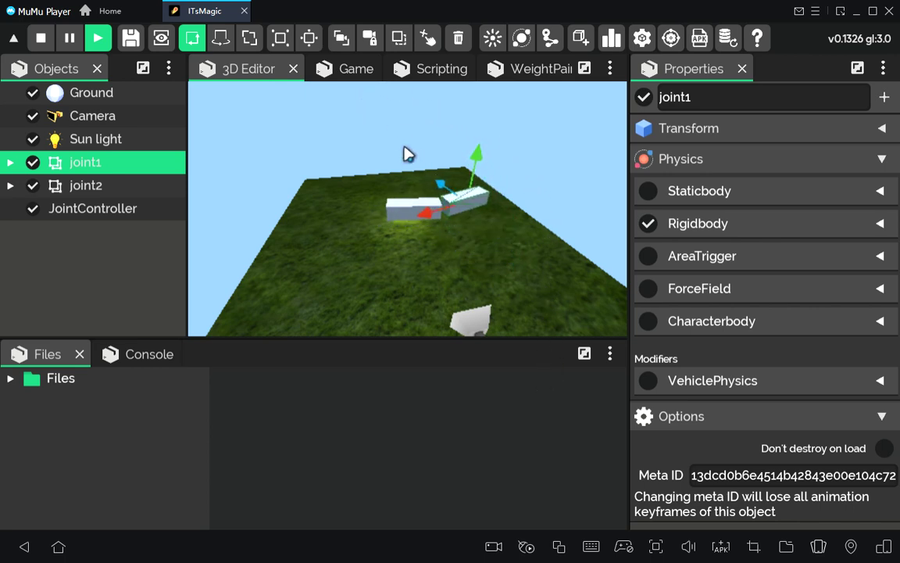
{"action": "left_click", "coordinate": [43, 39]}
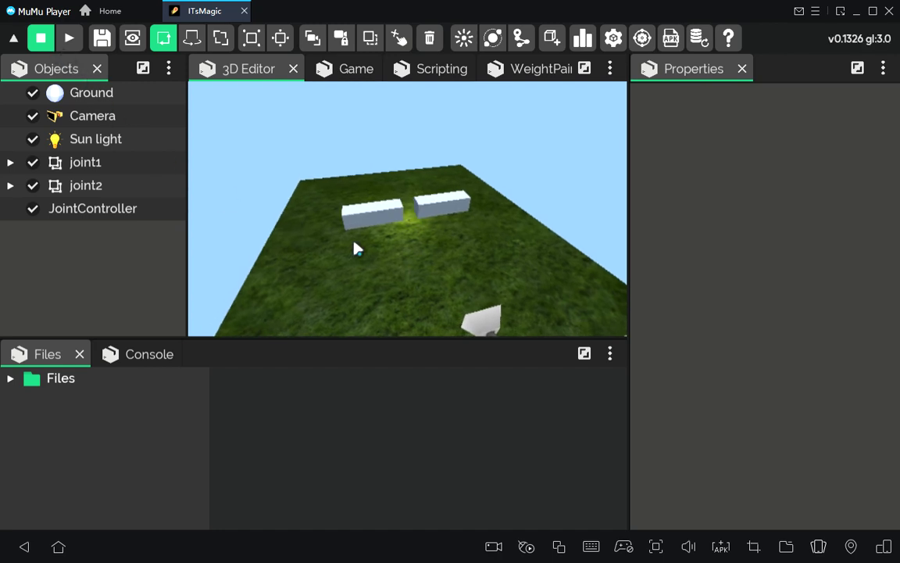
Step: Add a new cube, scale it up, and move it right away from the joints
{"action": "left_click", "coordinate": [552, 39]}
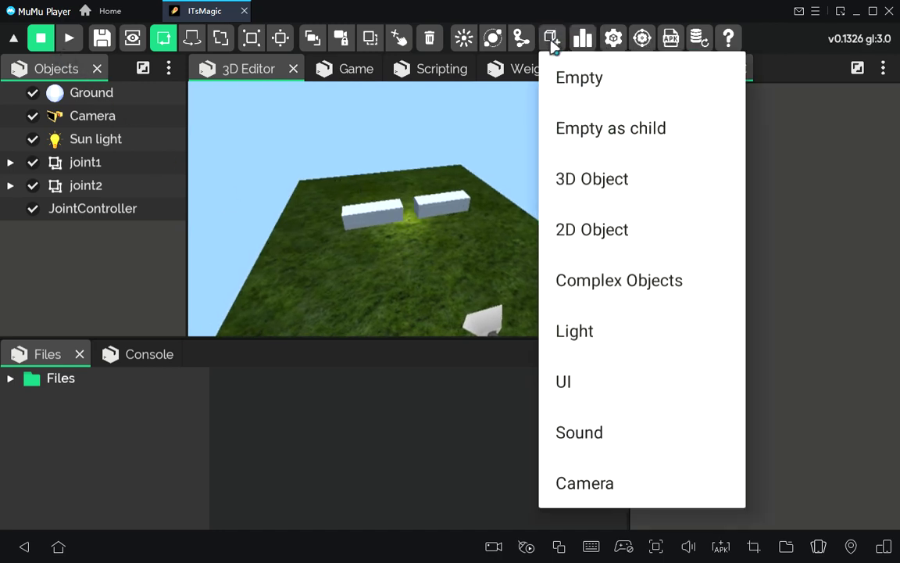
{"action": "left_click", "coordinate": [617, 180]}
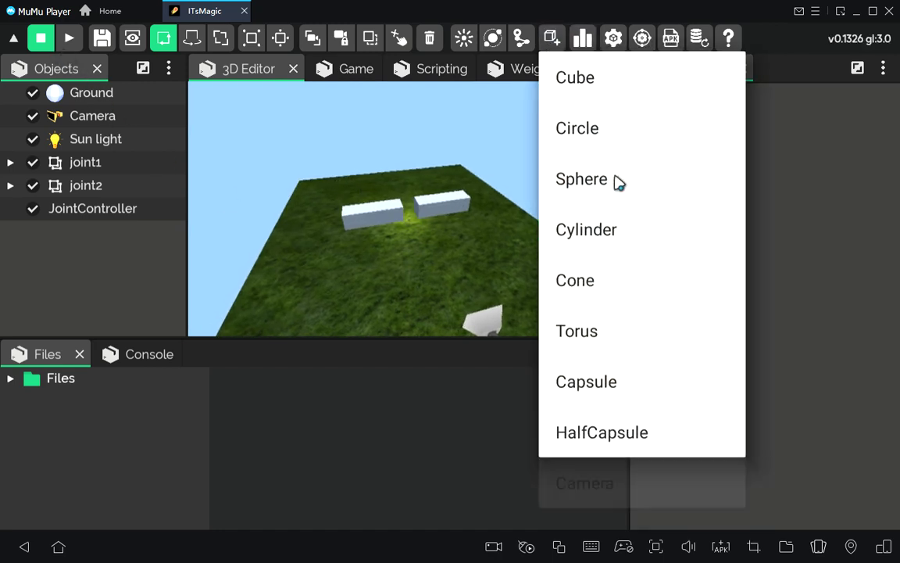
{"action": "left_click", "coordinate": [614, 90]}
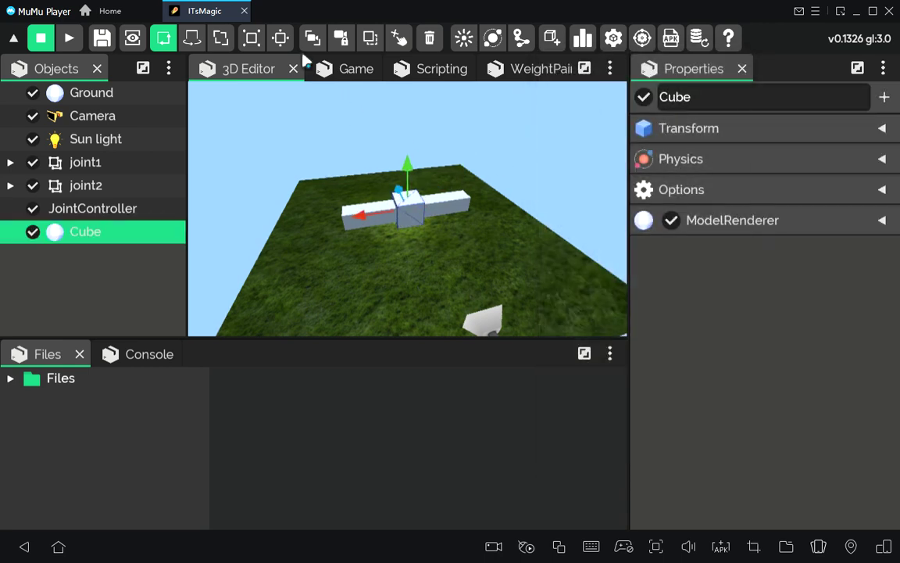
{"action": "left_click", "coordinate": [221, 38]}
{"action": "left_click_drag", "start_coordinate": [467, 260], "coordinate": [444, 160]}
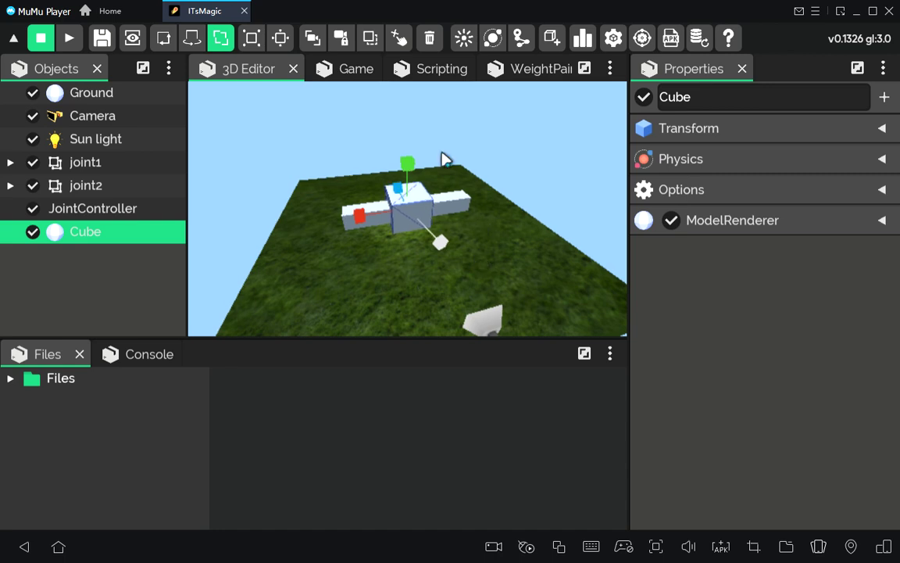
{"action": "left_click", "coordinate": [164, 37]}
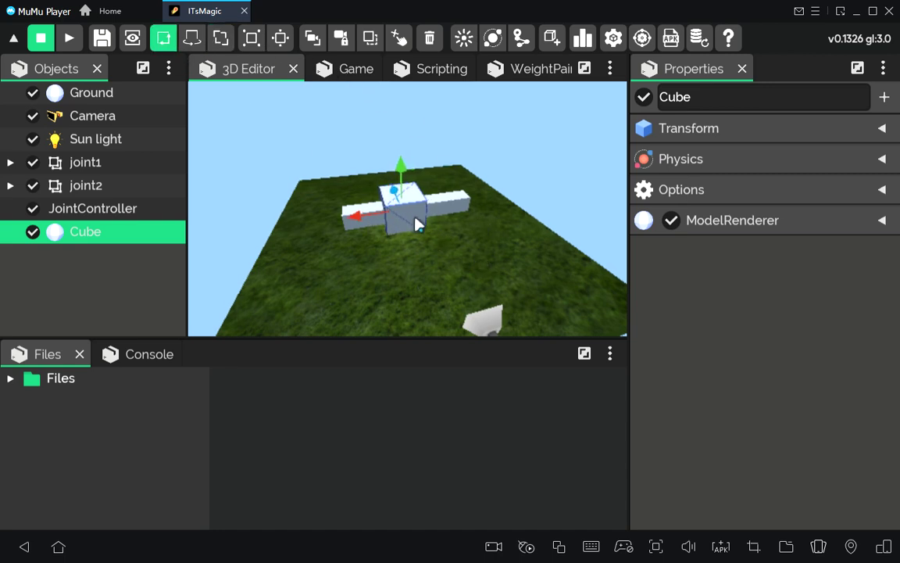
{"action": "left_click_drag", "start_coordinate": [417, 224], "coordinate": [468, 168]}
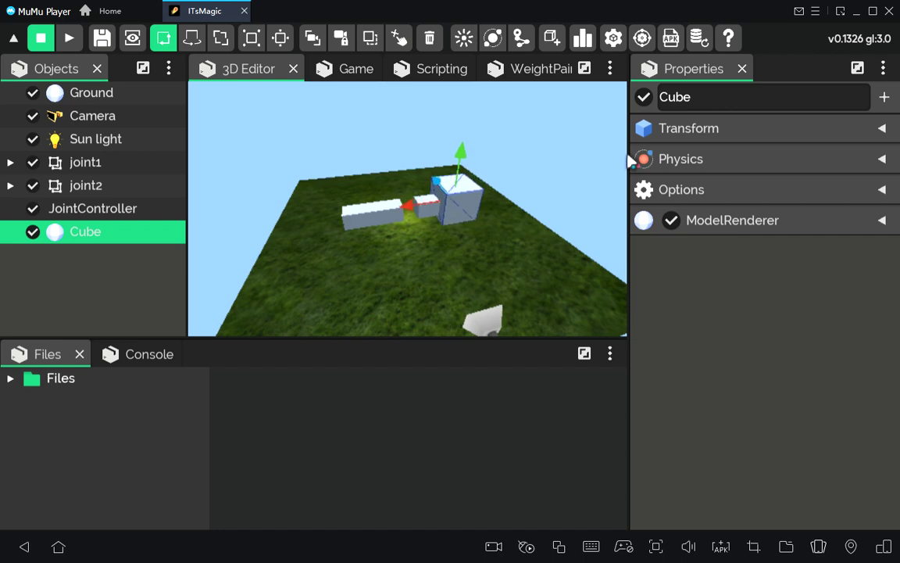
Step: Make the cube a Staticbody with a Box Collider, and raise joint1 above it
{"action": "left_click", "coordinate": [884, 161]}
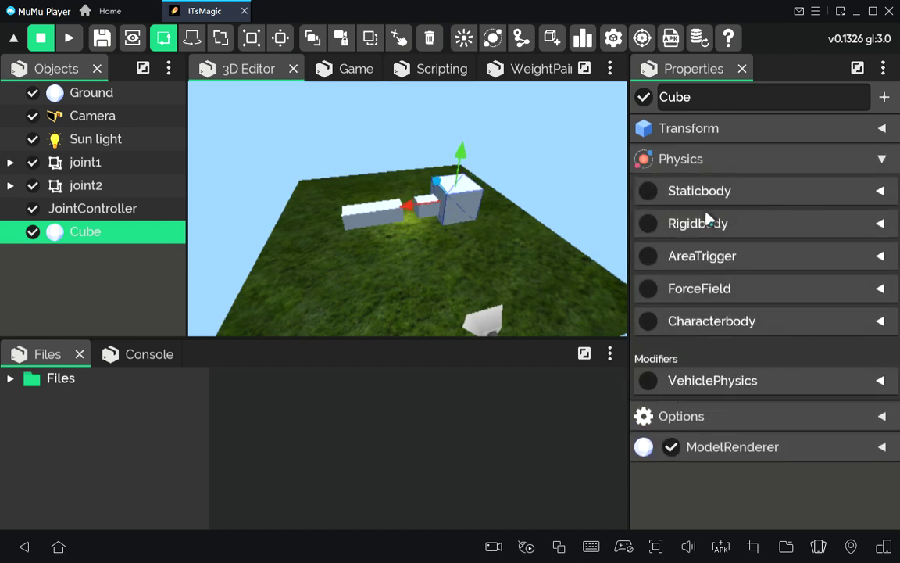
{"action": "left_click", "coordinate": [649, 191]}
{"action": "left_click", "coordinate": [881, 159]}
{"action": "left_click", "coordinate": [884, 97]}
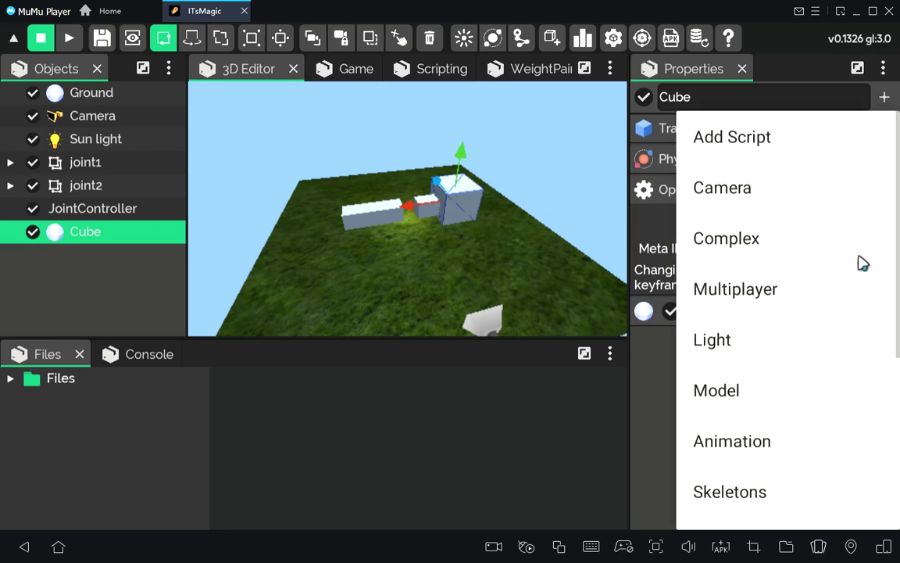
{"action": "scroll", "coordinate": [820, 373], "scroll_direction": "down", "scroll_amount": 5}
{"action": "left_click", "coordinate": [764, 380]}
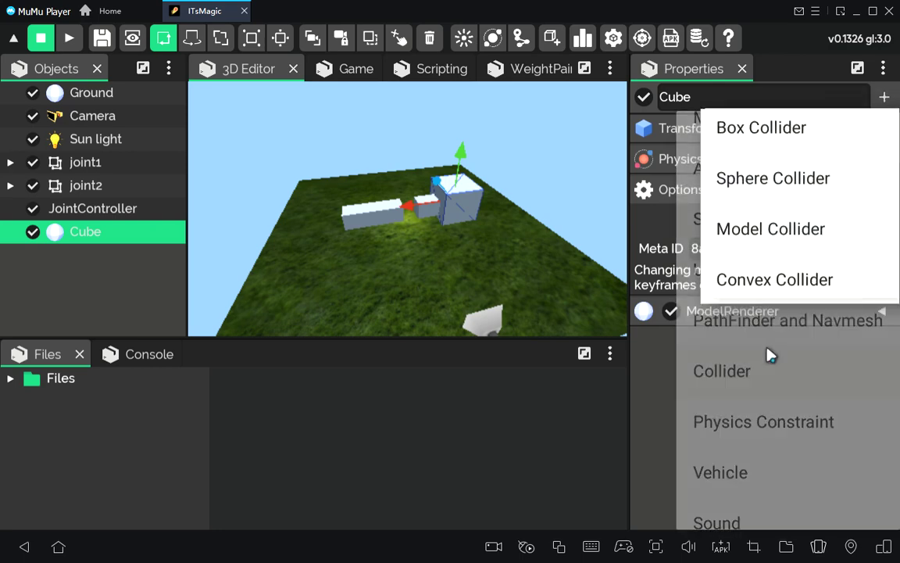
{"action": "left_click", "coordinate": [785, 152]}
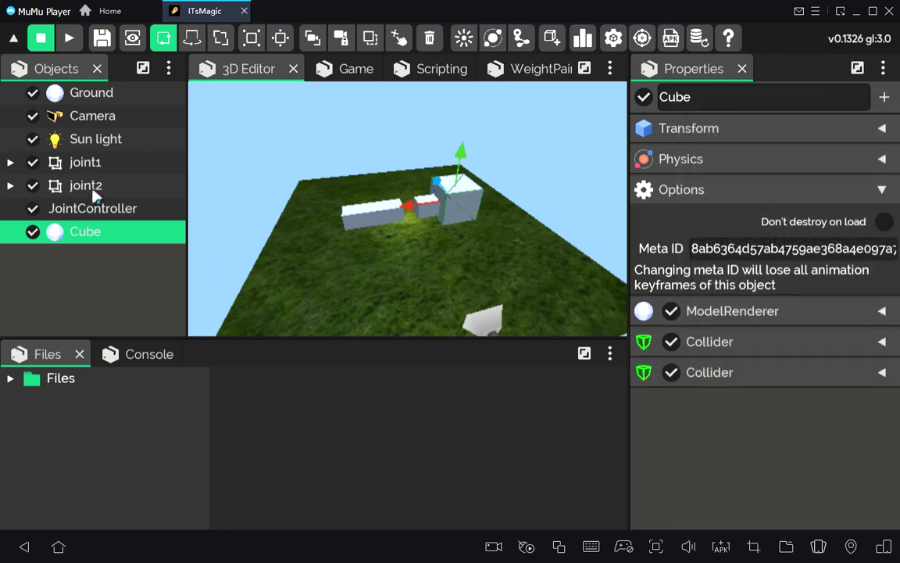
{"action": "left_click", "coordinate": [94, 164]}
{"action": "left_click_drag", "start_coordinate": [453, 166], "coordinate": [455, 95]}
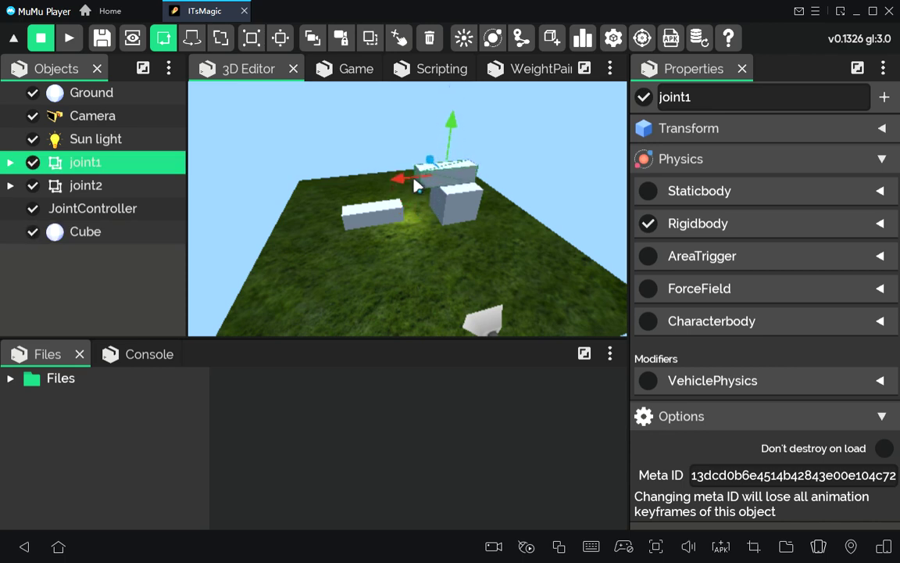
Step: Raise joint2 slightly and save the project
{"action": "left_click", "coordinate": [93, 187]}
{"action": "left_click_drag", "start_coordinate": [378, 179], "coordinate": [338, 215]}
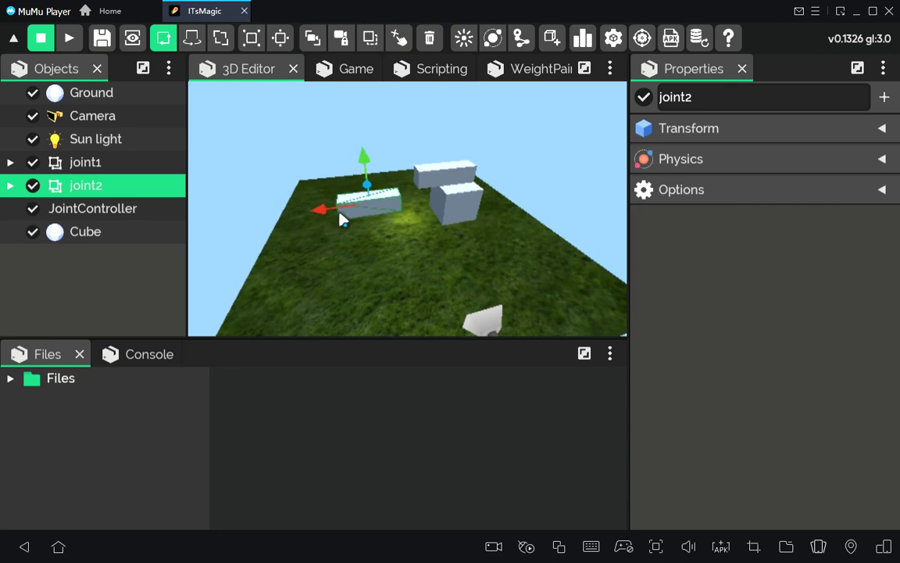
{"action": "left_click", "coordinate": [99, 42]}
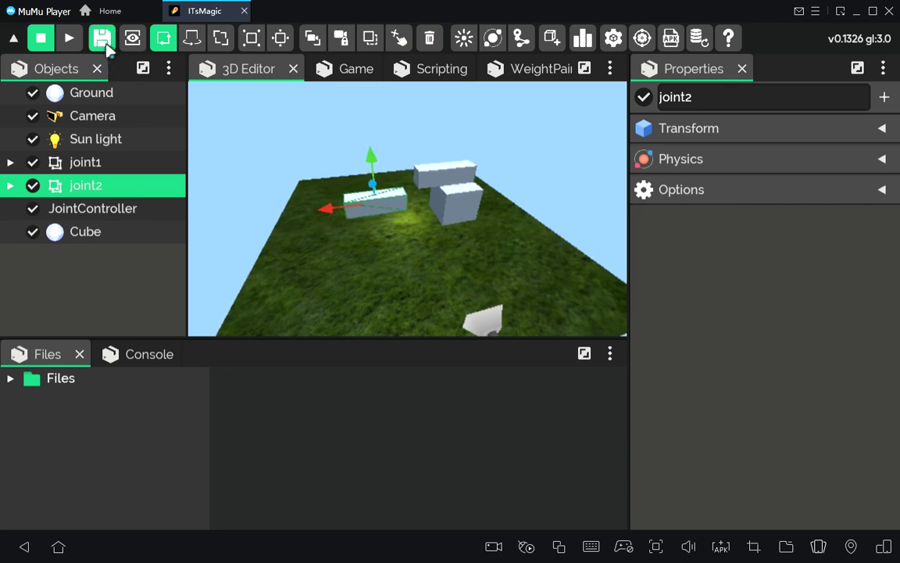
Step: Play-test the joints falling onto the cube, inspecting Cube and joint1 and orbiting the view
{"action": "left_click", "coordinate": [74, 42]}
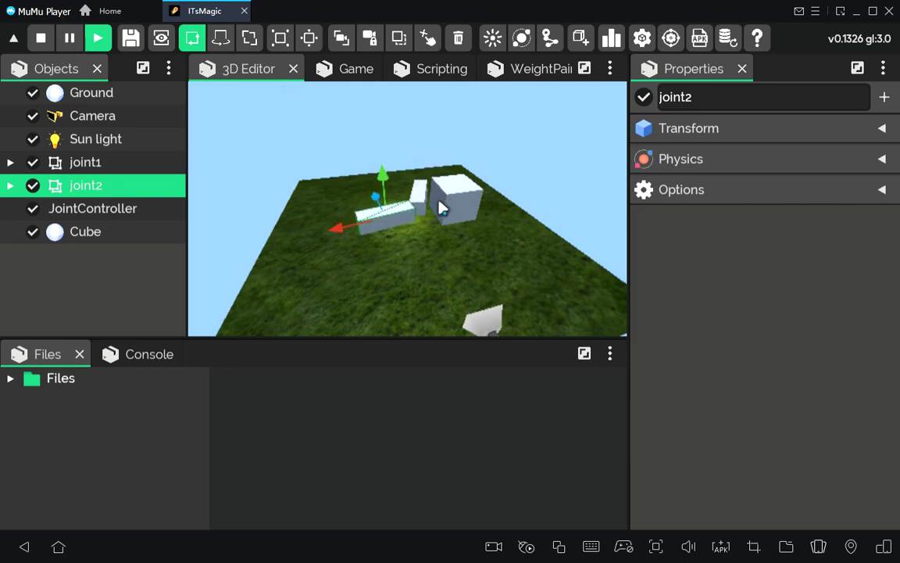
{"action": "left_click", "coordinate": [113, 235]}
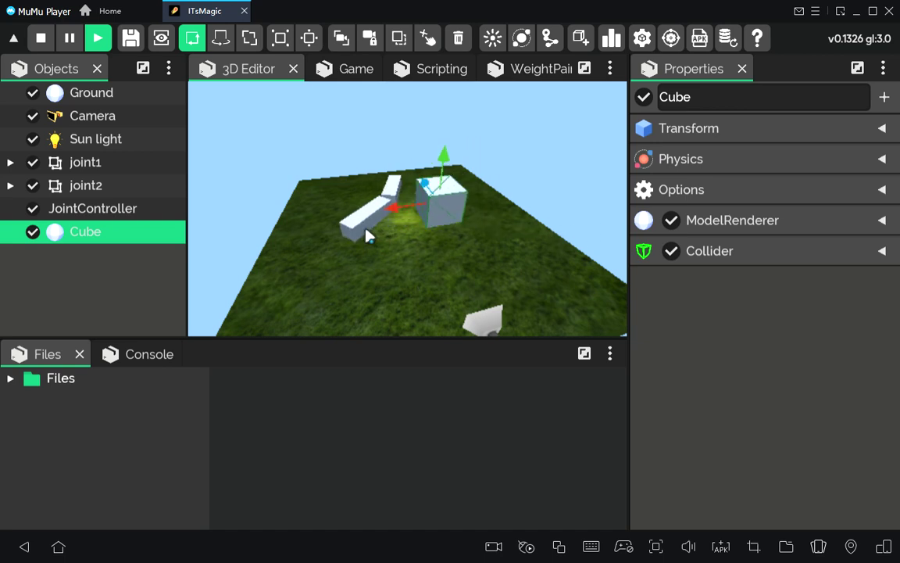
{"action": "left_click", "coordinate": [80, 159]}
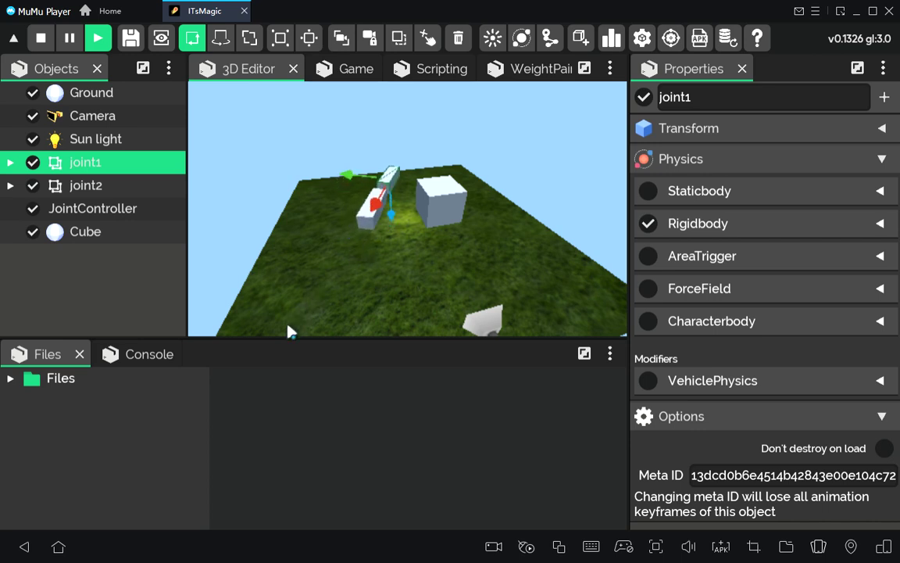
{"action": "left_click_drag", "start_coordinate": [495, 271], "coordinate": [430, 243]}
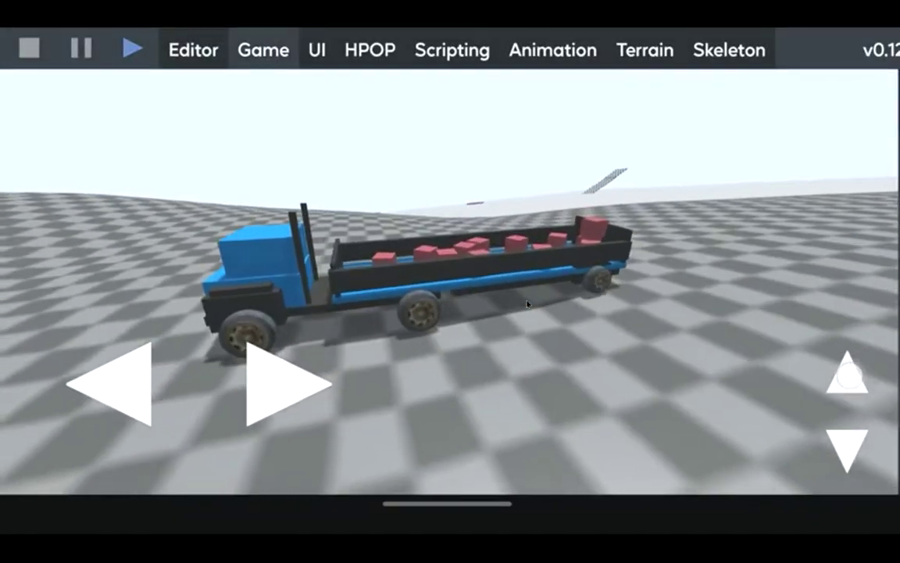
Step: Drive the truck forward using the right-arrow and up-arrow touch buttons
{"action": "left_click", "coordinate": [283, 389]}
{"action": "left_click", "coordinate": [848, 377]}
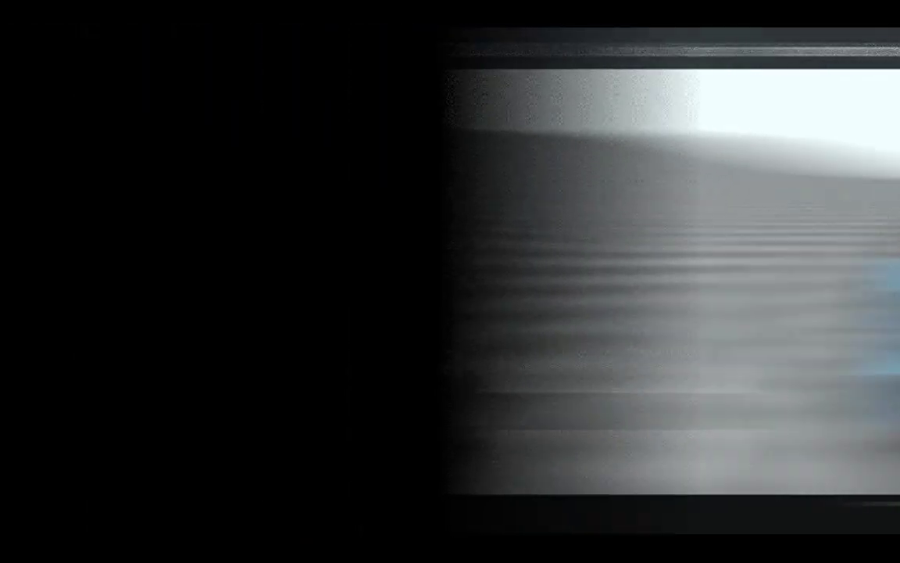